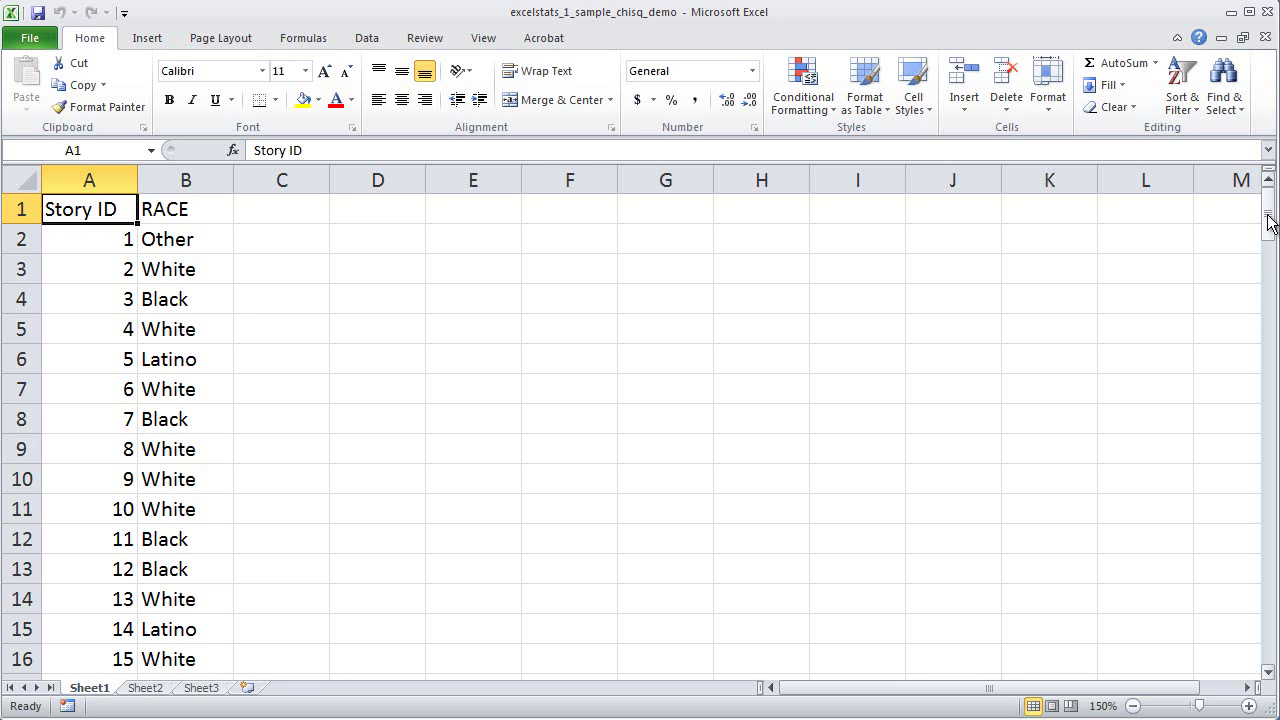
Insert a PivotTable from the Story ID and RACE data range Sheet1!$A$1:$B$140, placed on the existing worksheet at D2.
mouse_move(1267, 217)
left_mouse_down()
mouse_move(1278, 648)
mouse_move(1270, 215)
left_mouse_up()
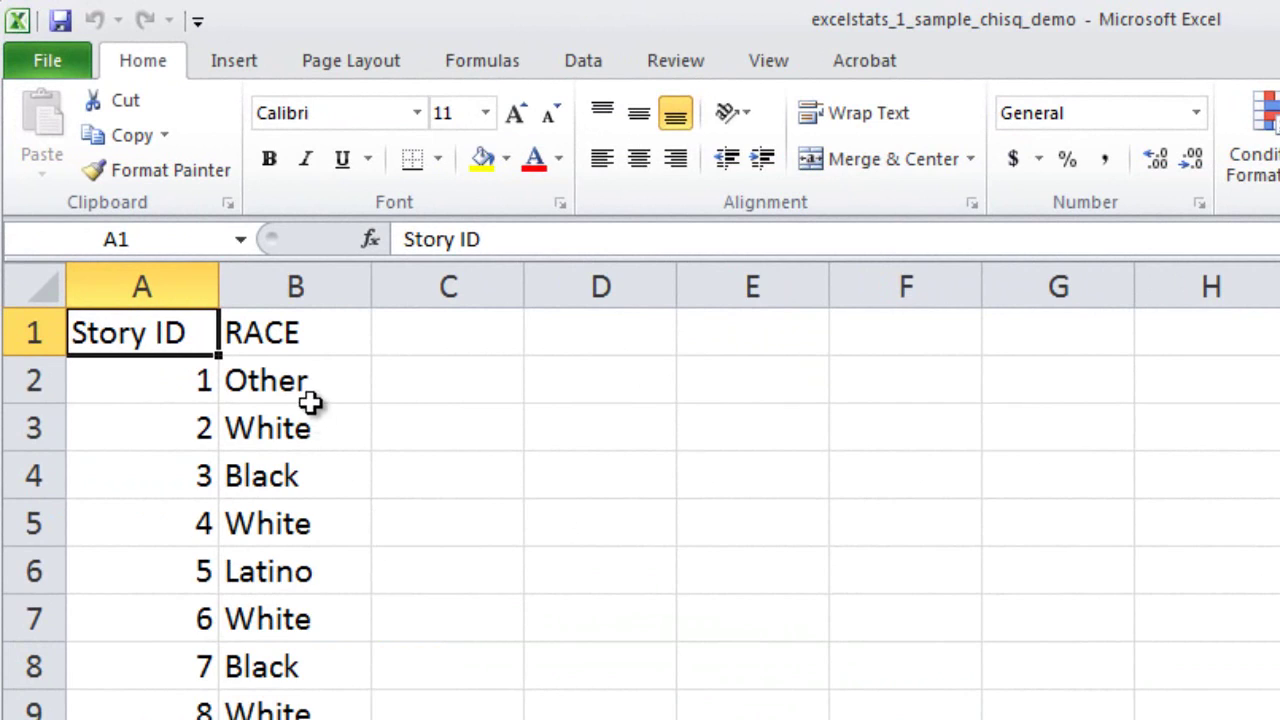
left_click(298, 383)
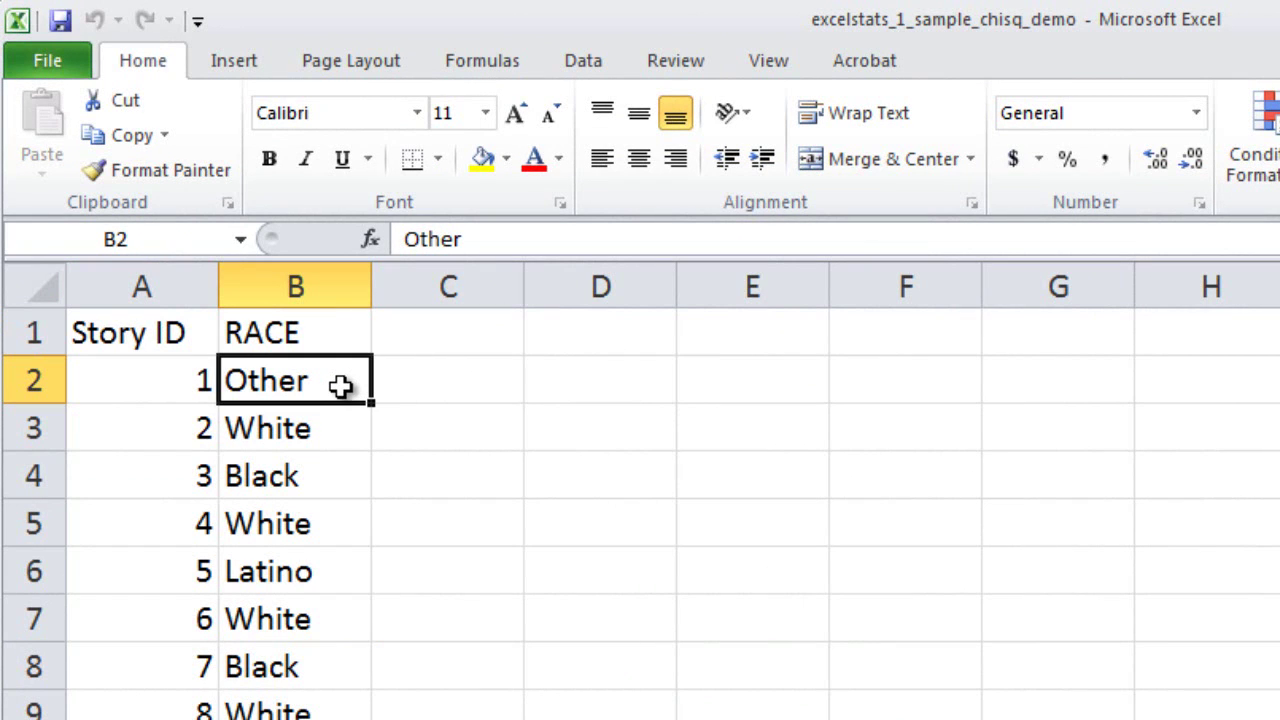
left_click(224, 66)
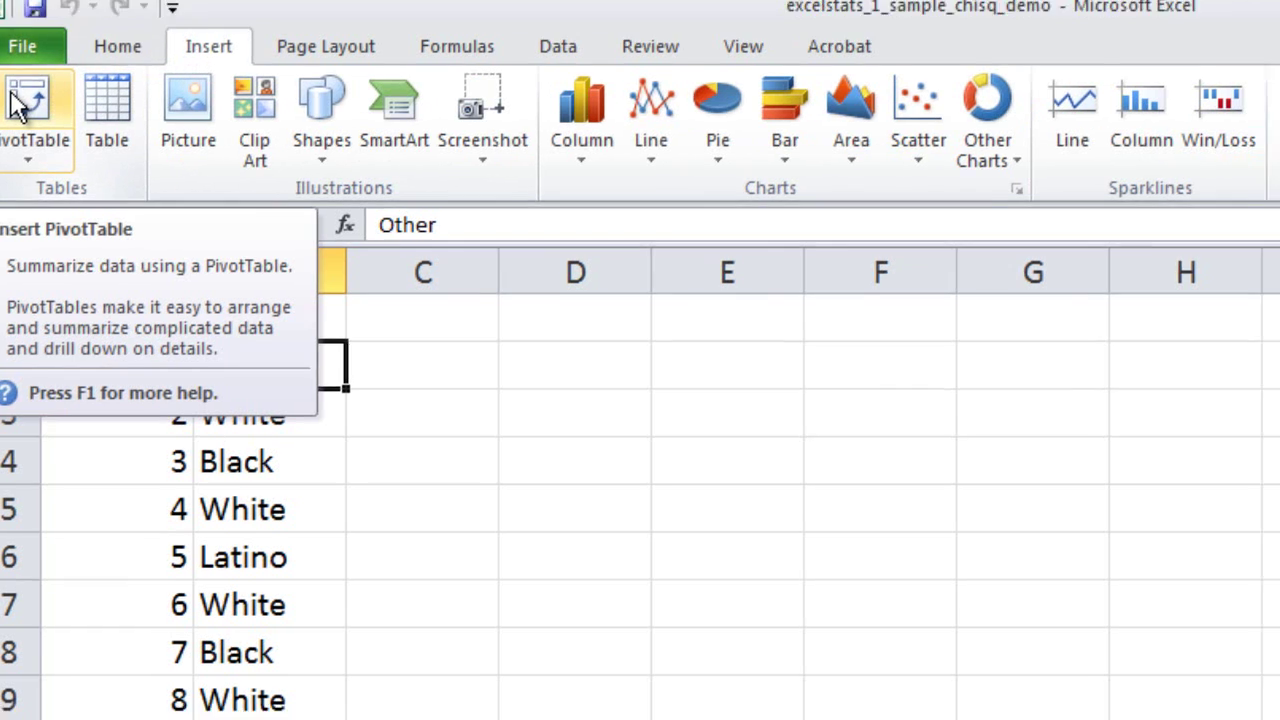
left_click(40, 118)
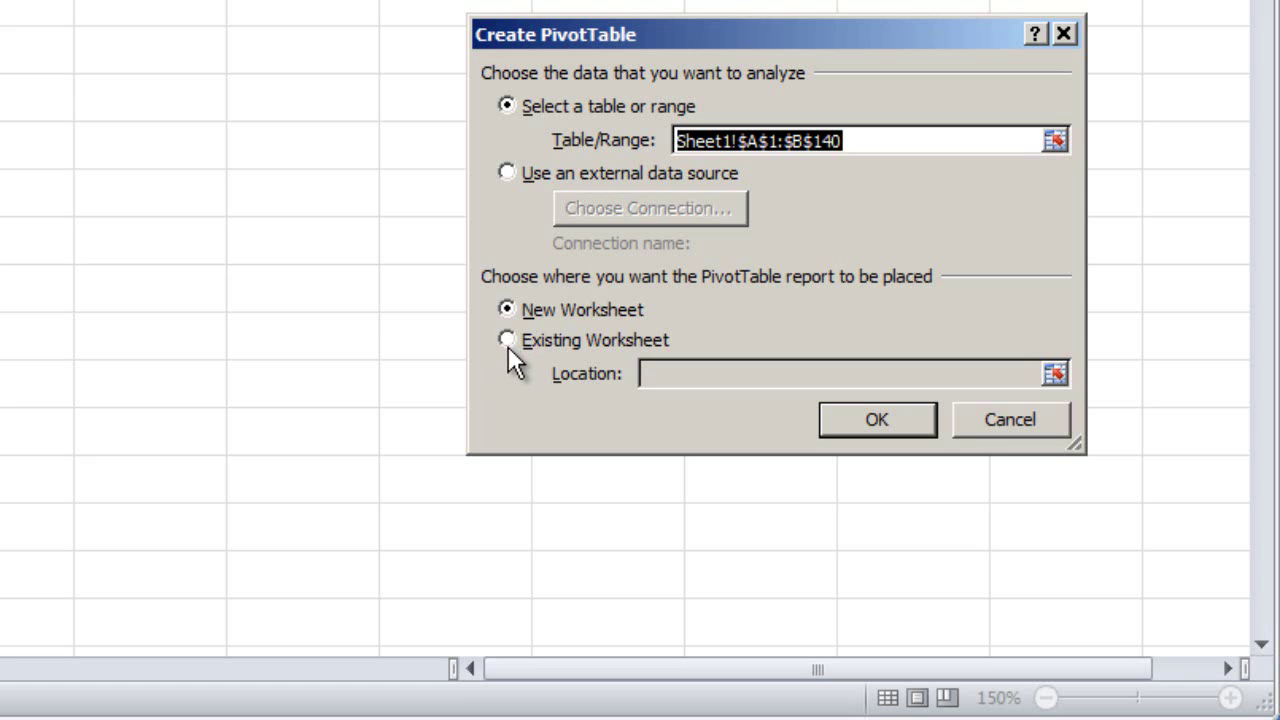
left_click(508, 343)
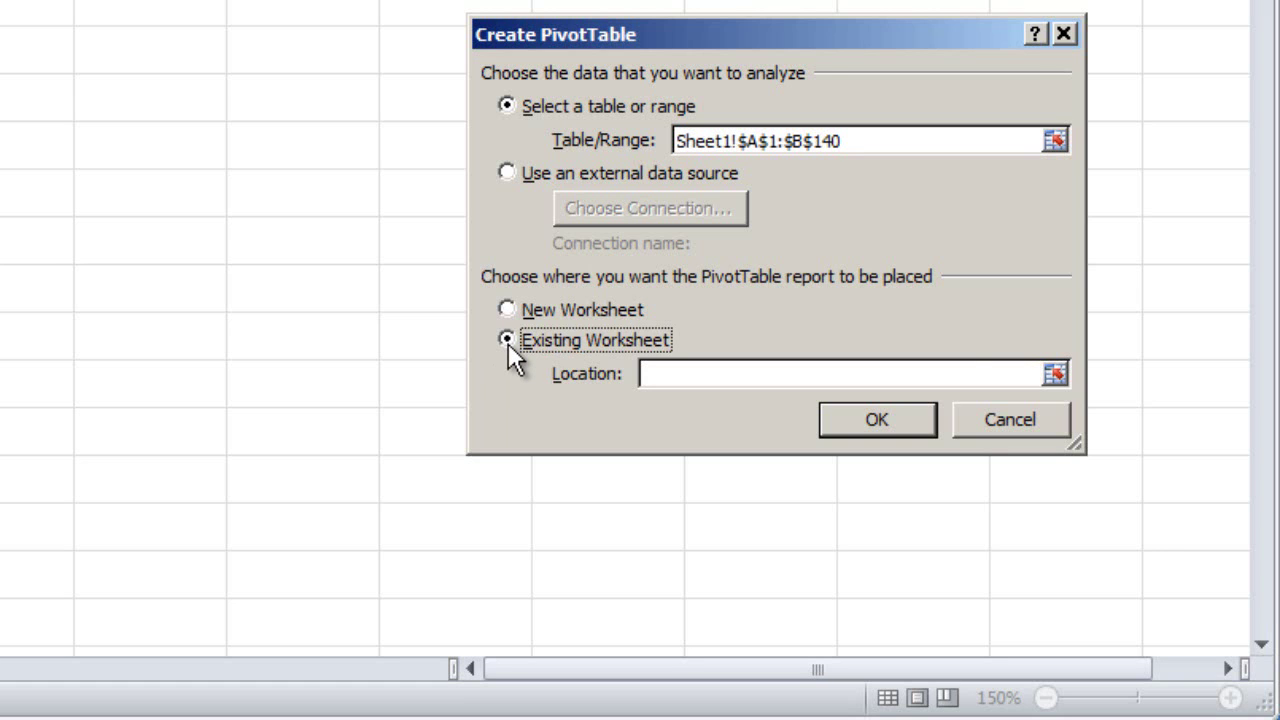
left_click(706, 373)
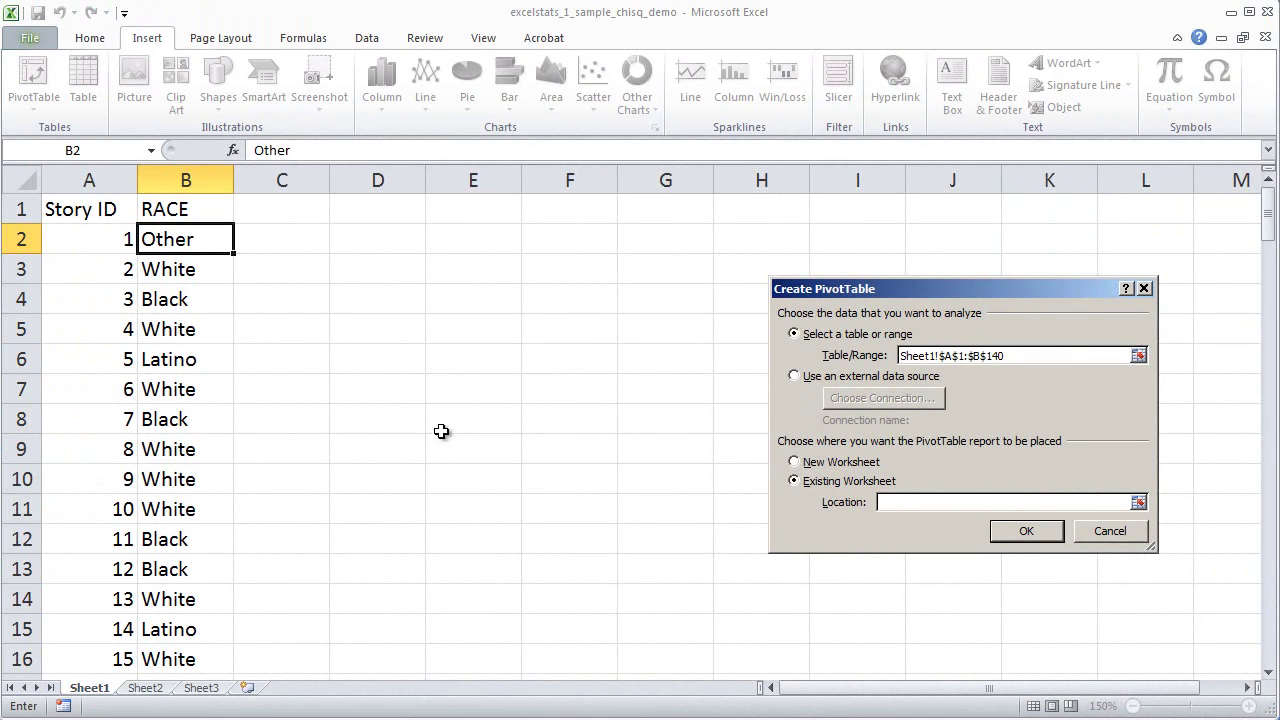
left_click(360, 243)
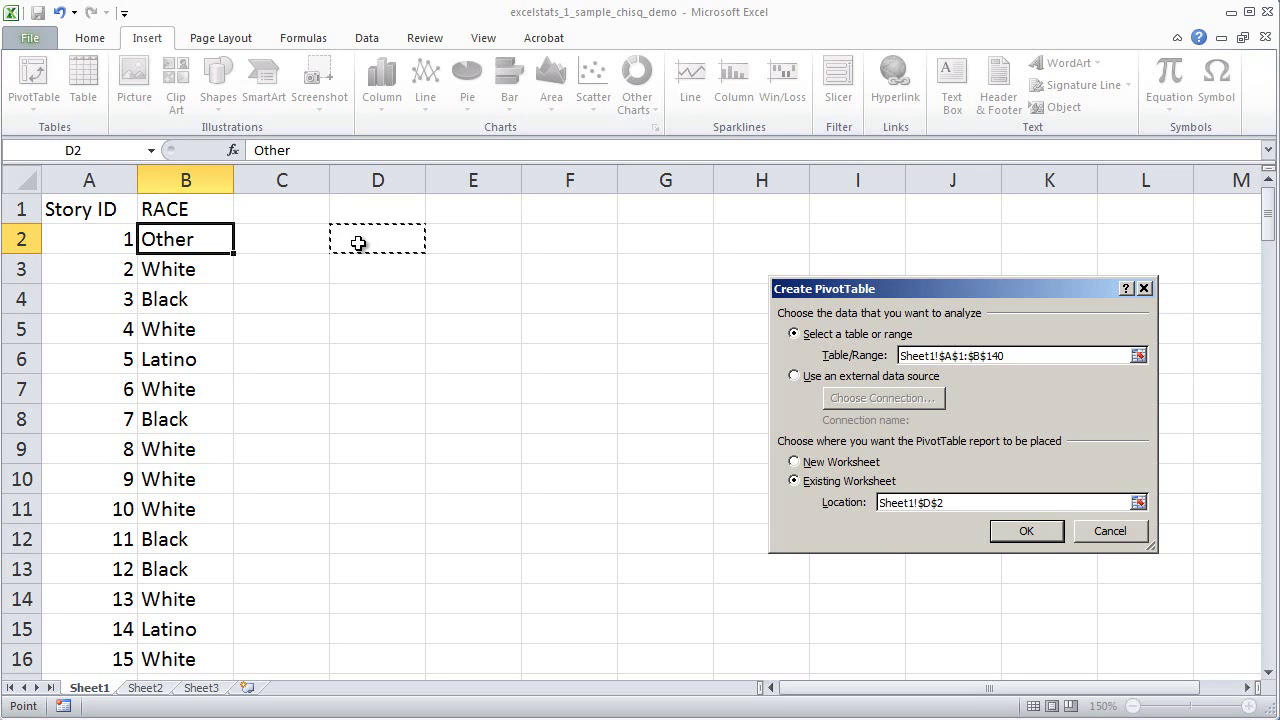
left_click(1026, 531)
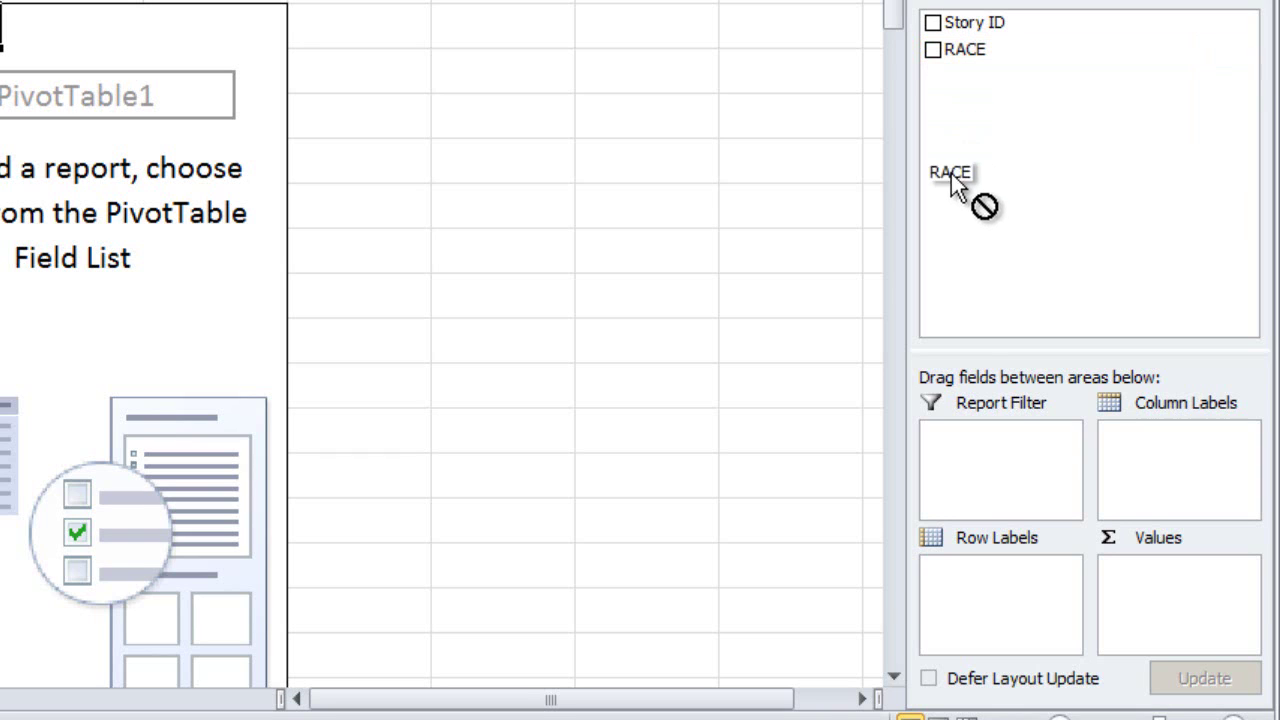
Add the RACE field to the PivotTable as both the row labels and the counted values.
left_click_drag(950, 193, 969, 591)
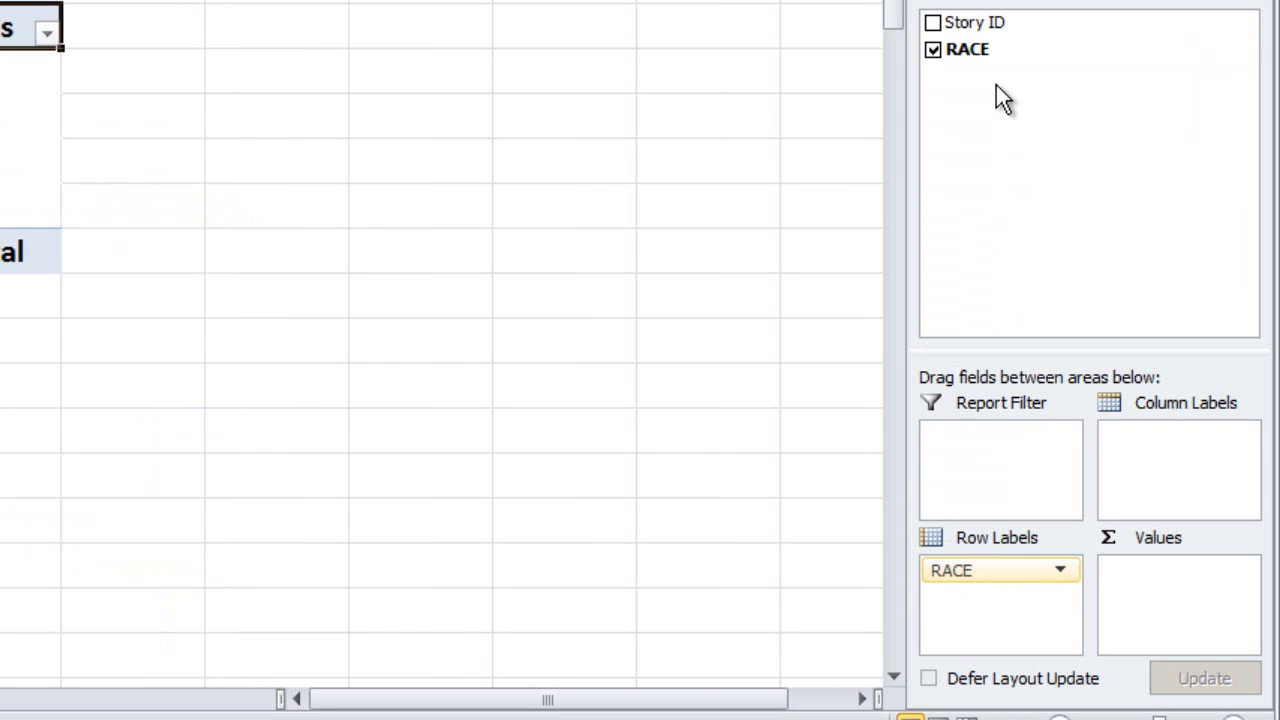
left_click_drag(960, 49, 1159, 585)
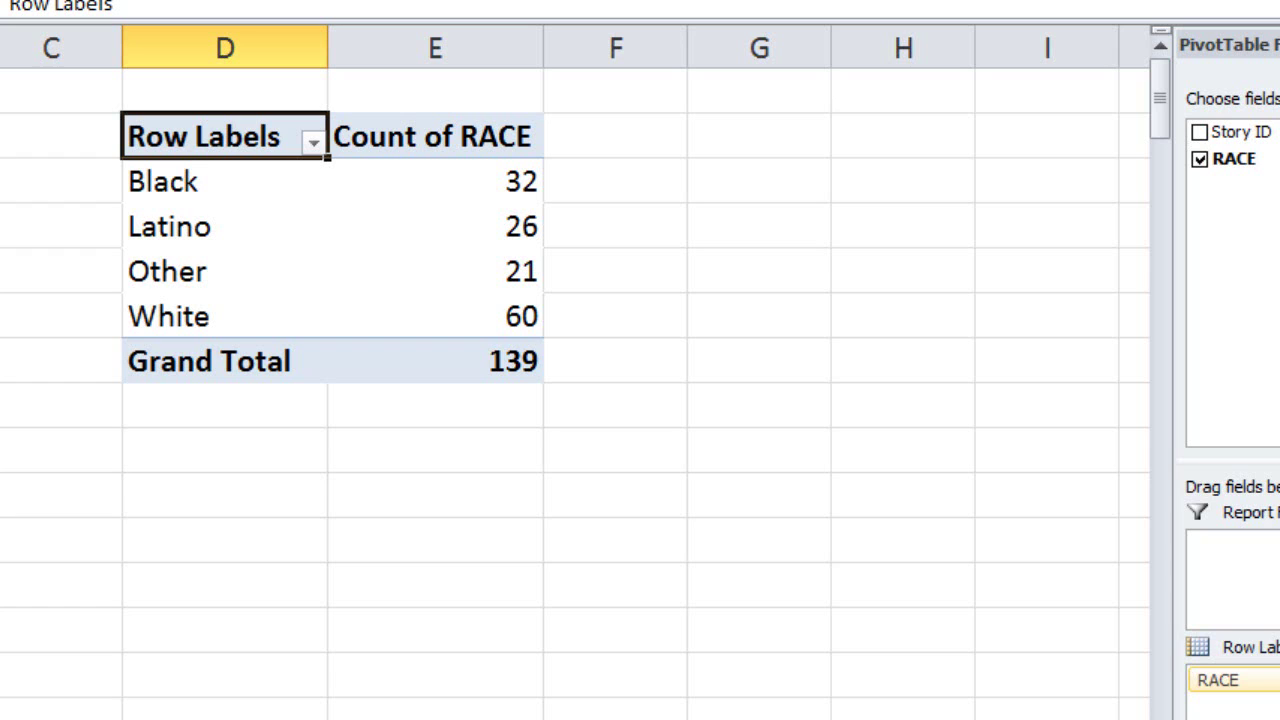
Add a Percent column in F2:F6 with .28 for Black, .54 for Latino, .05 for Other and .13 for White.
left_click(648, 144)
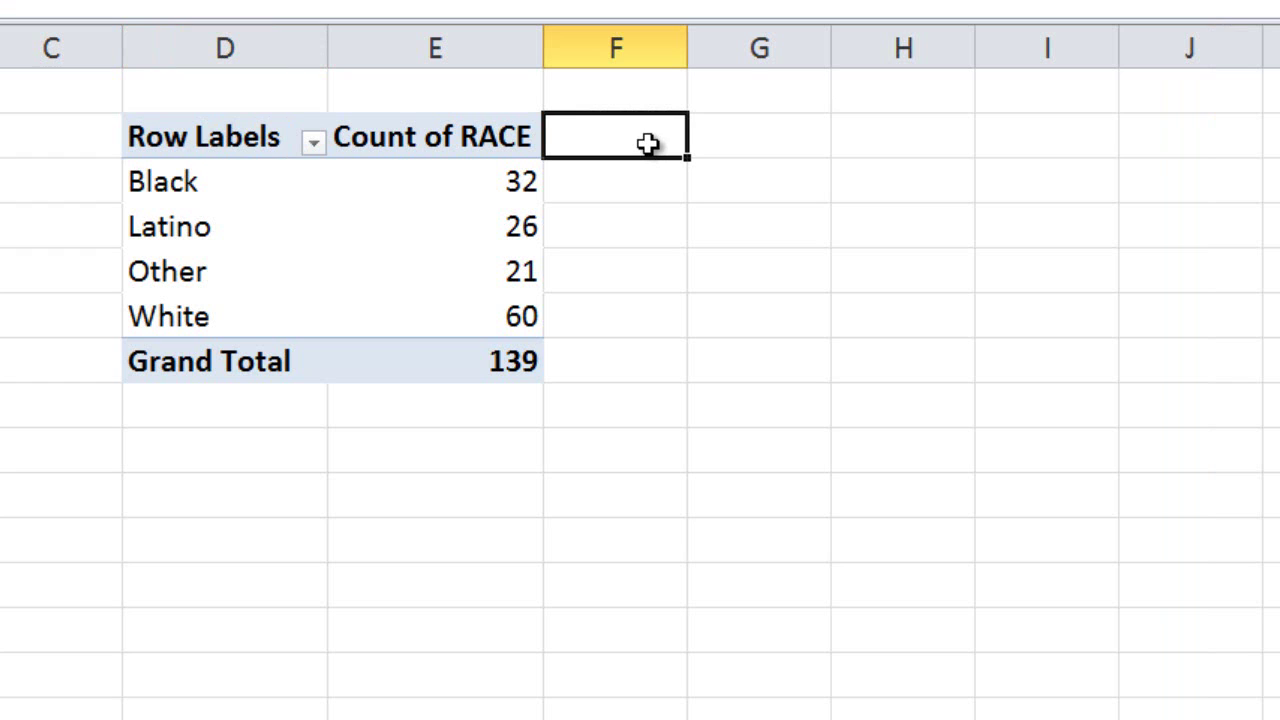
type("Percent")
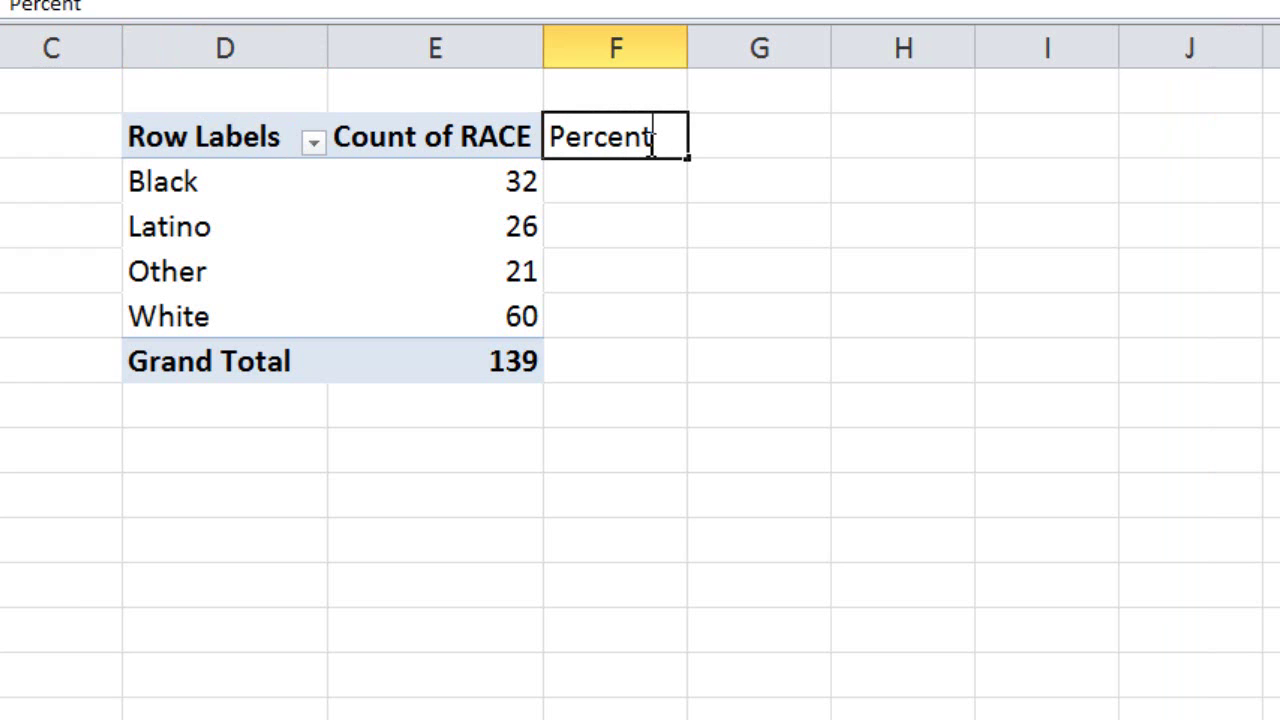
key("Return")
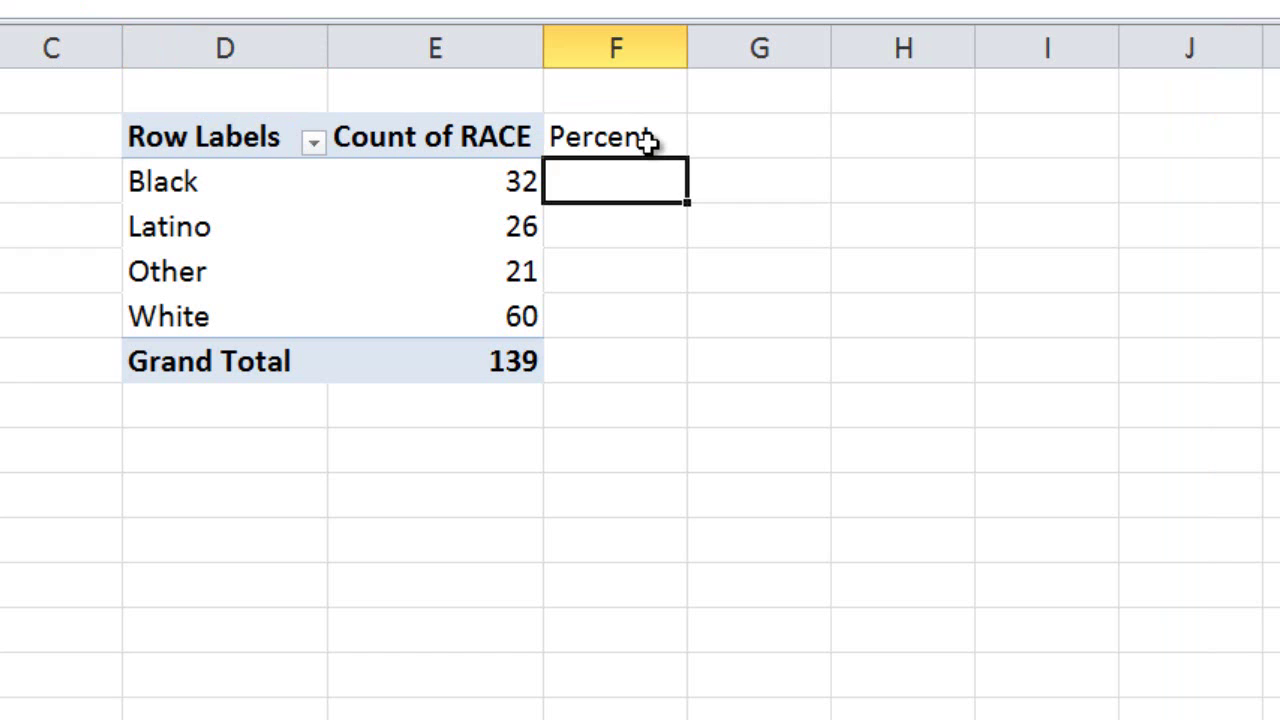
type(".28")
key("Return")
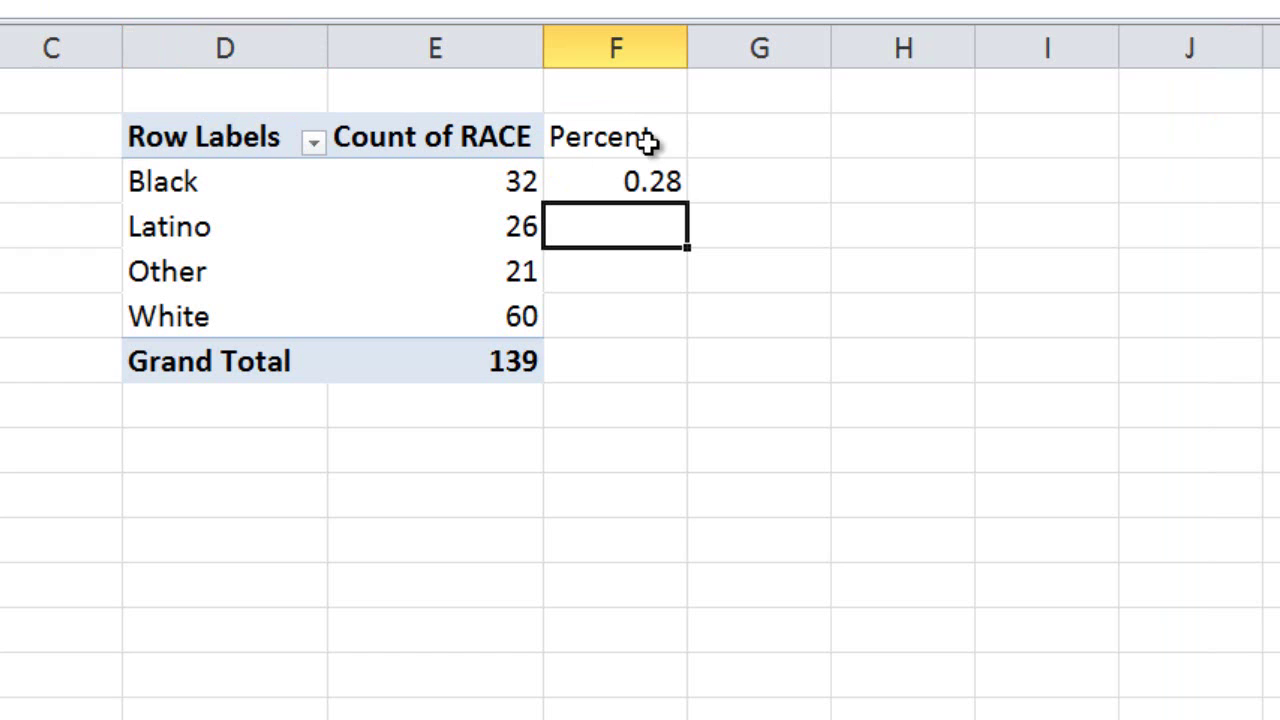
type(".54")
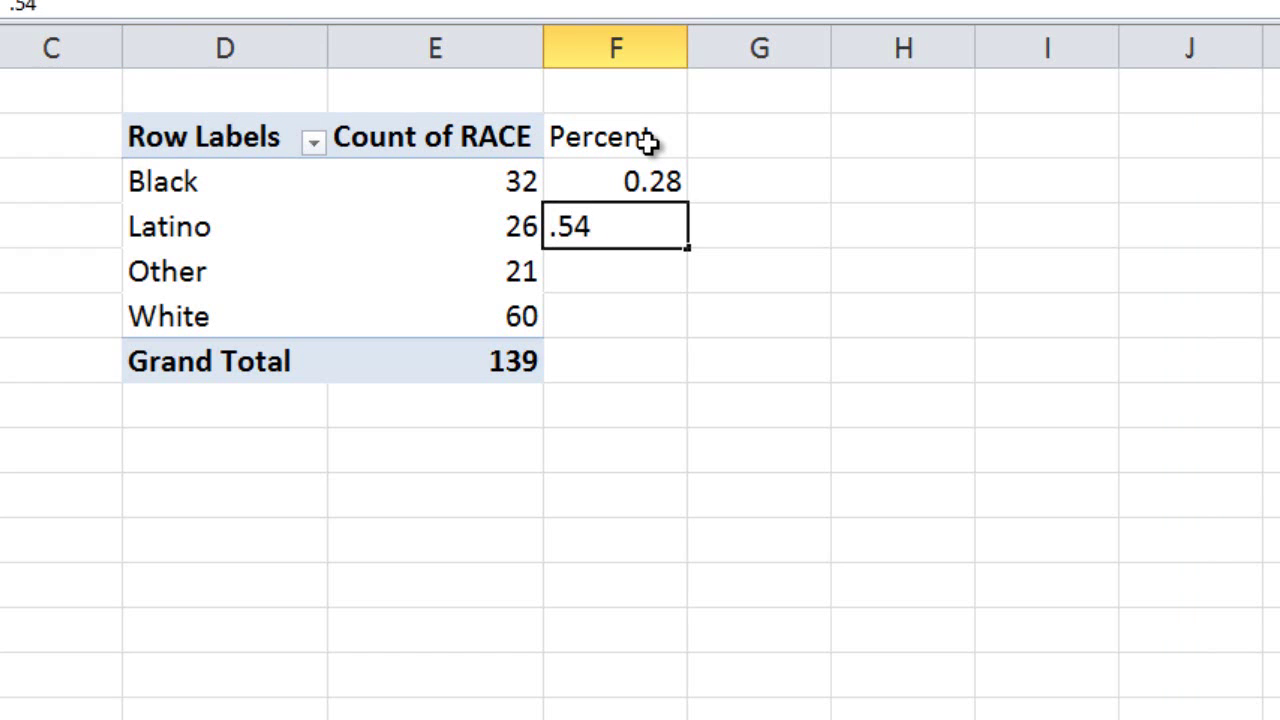
key("Return")
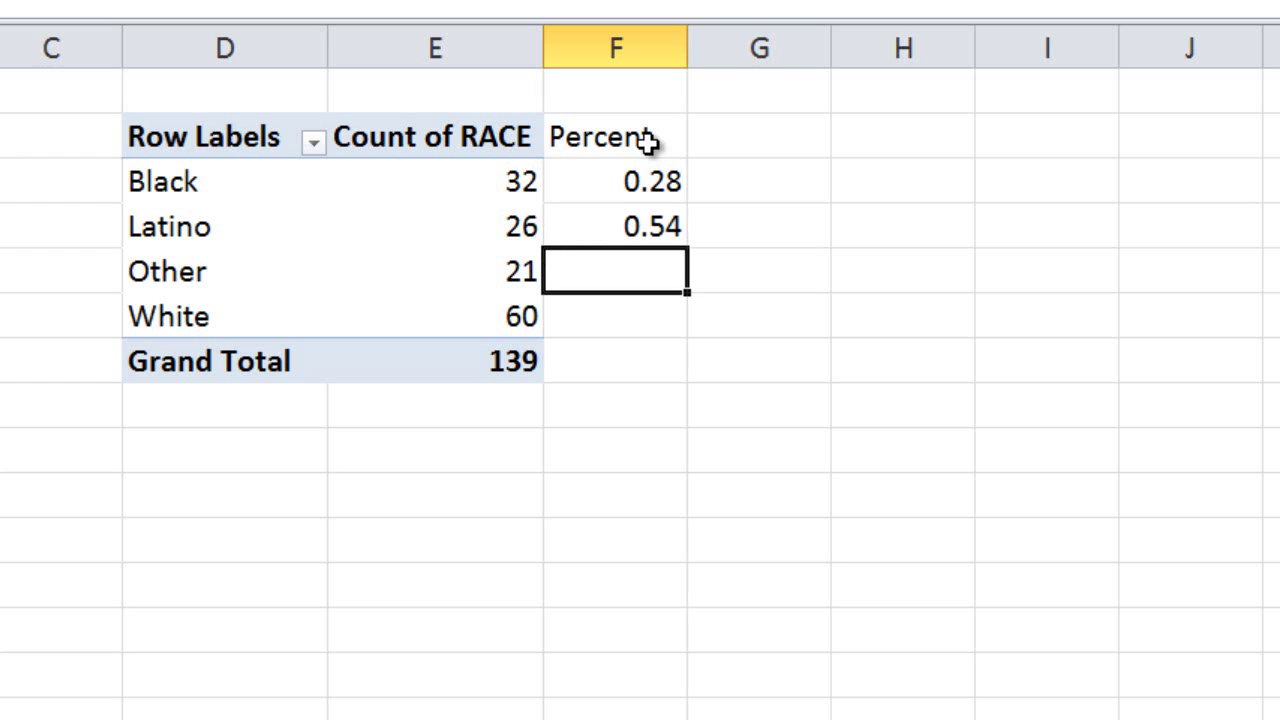
type(".05")
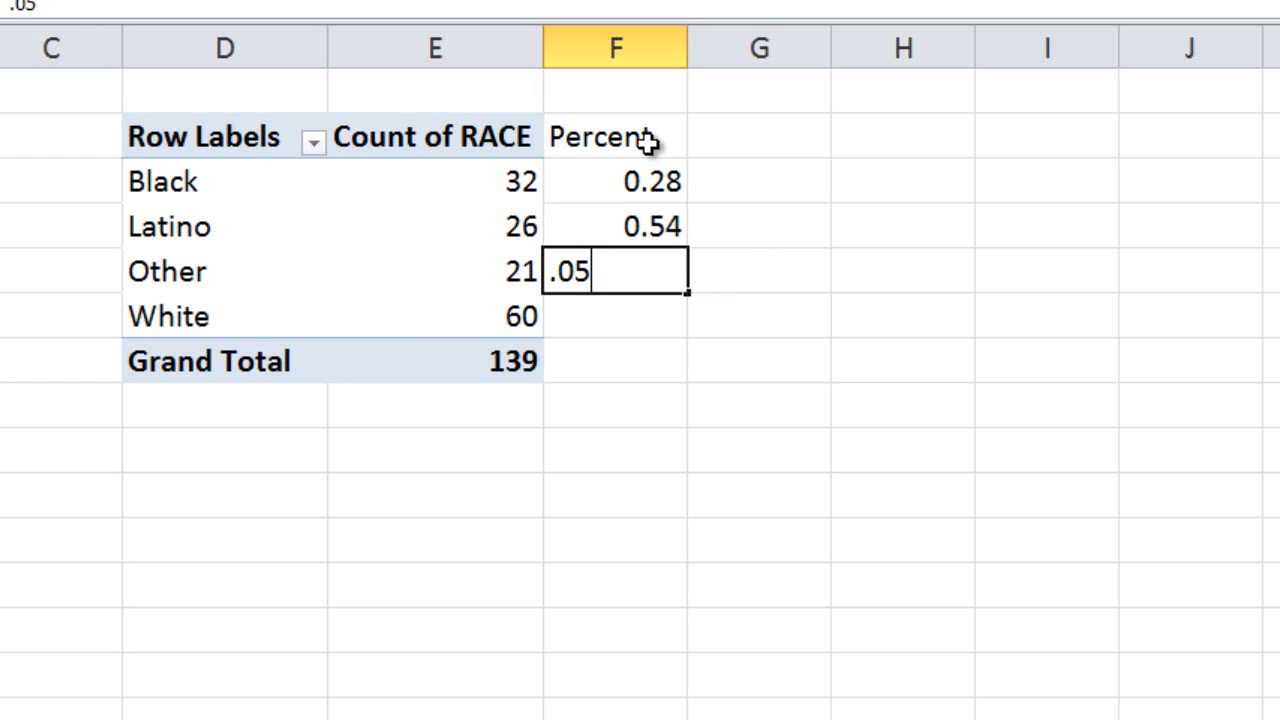
key("Return")
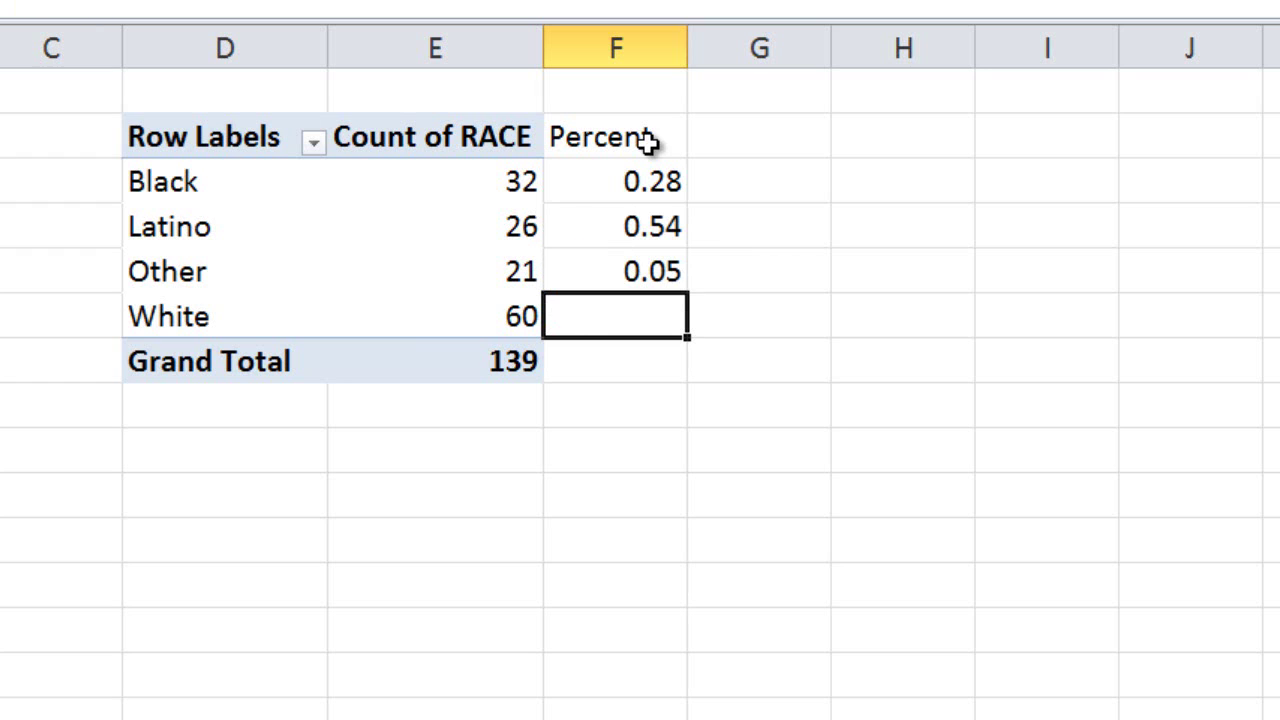
type(".13")
key("Return")
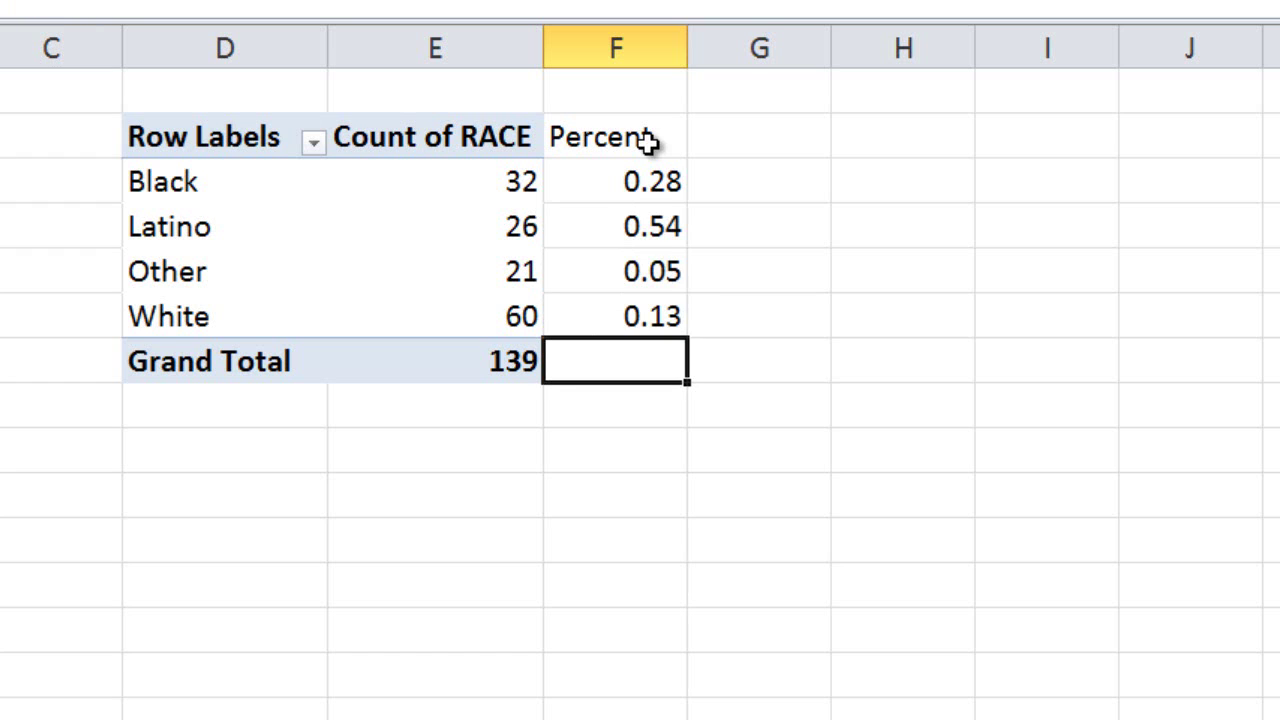
Enter the header Count in G2, beside the Percent header.
key("Up")
key("Up")
key("Up")
key("Up")
key("Up")
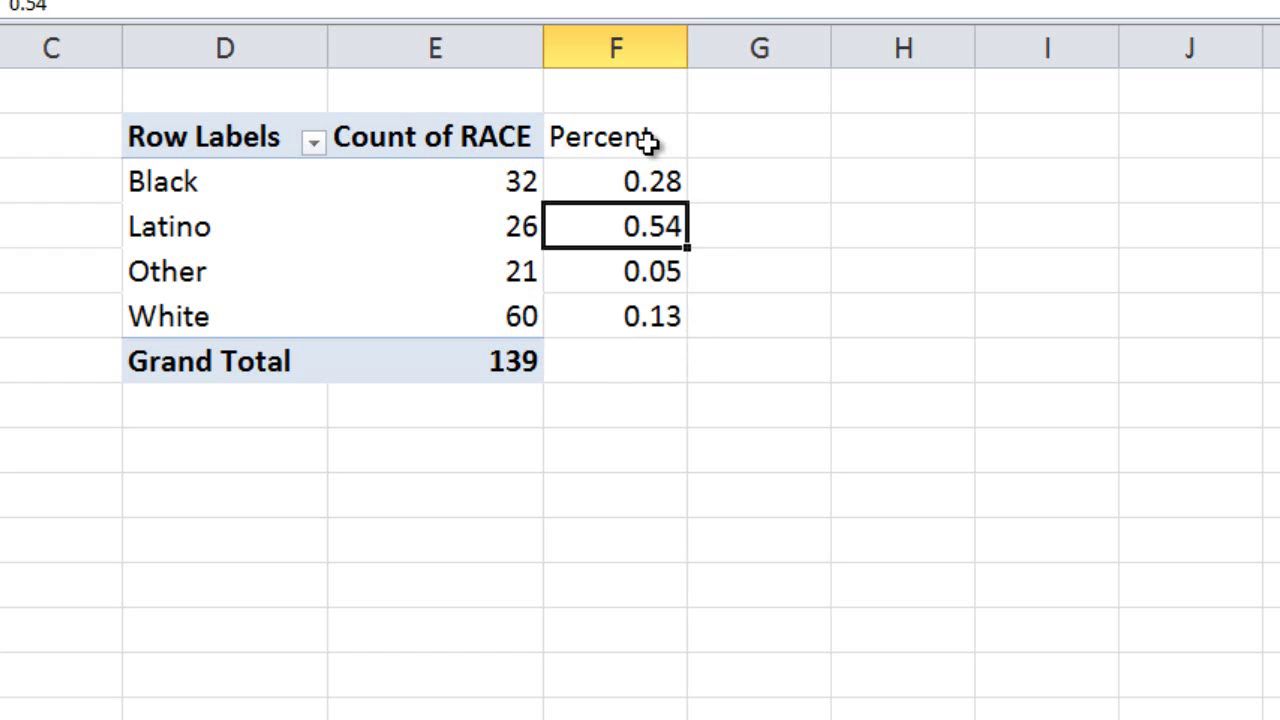
key("Right")
type("Count")
key("Return")
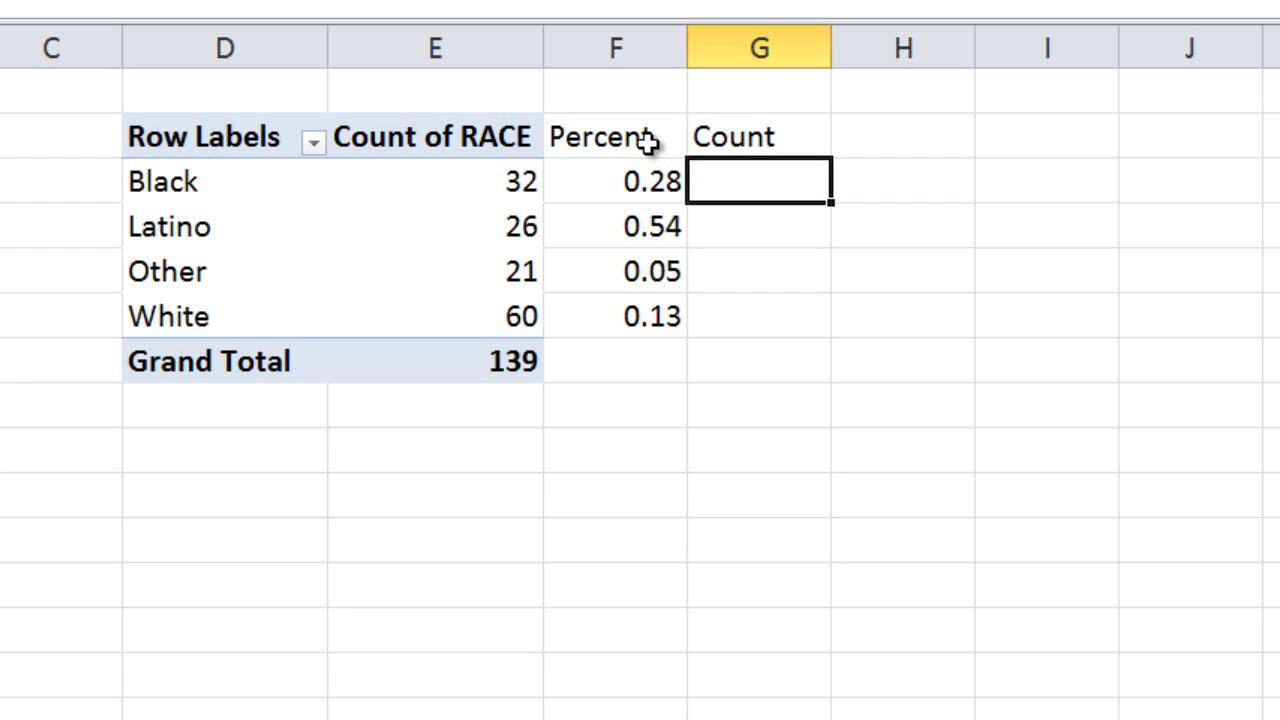
Calculate the expected count for Black in G3 with the formula =F3*139.
type("=")
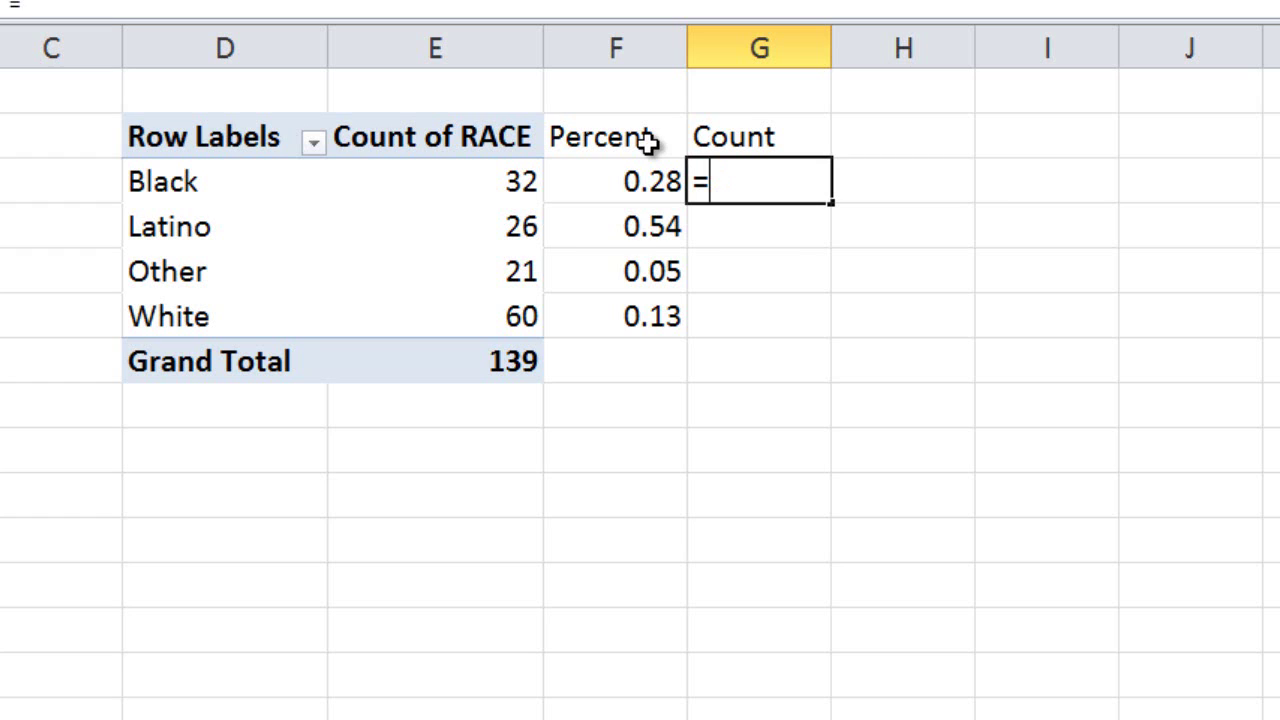
key("Left")
type("*")
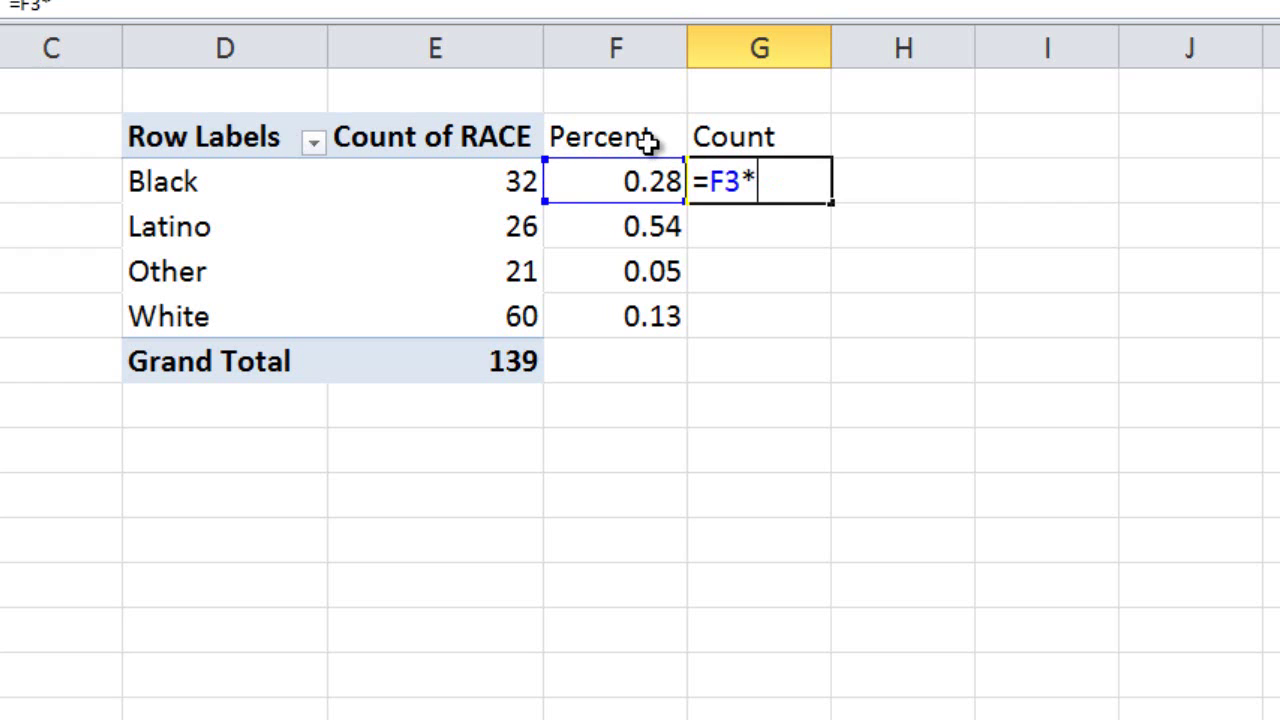
type("139")
key("Return")
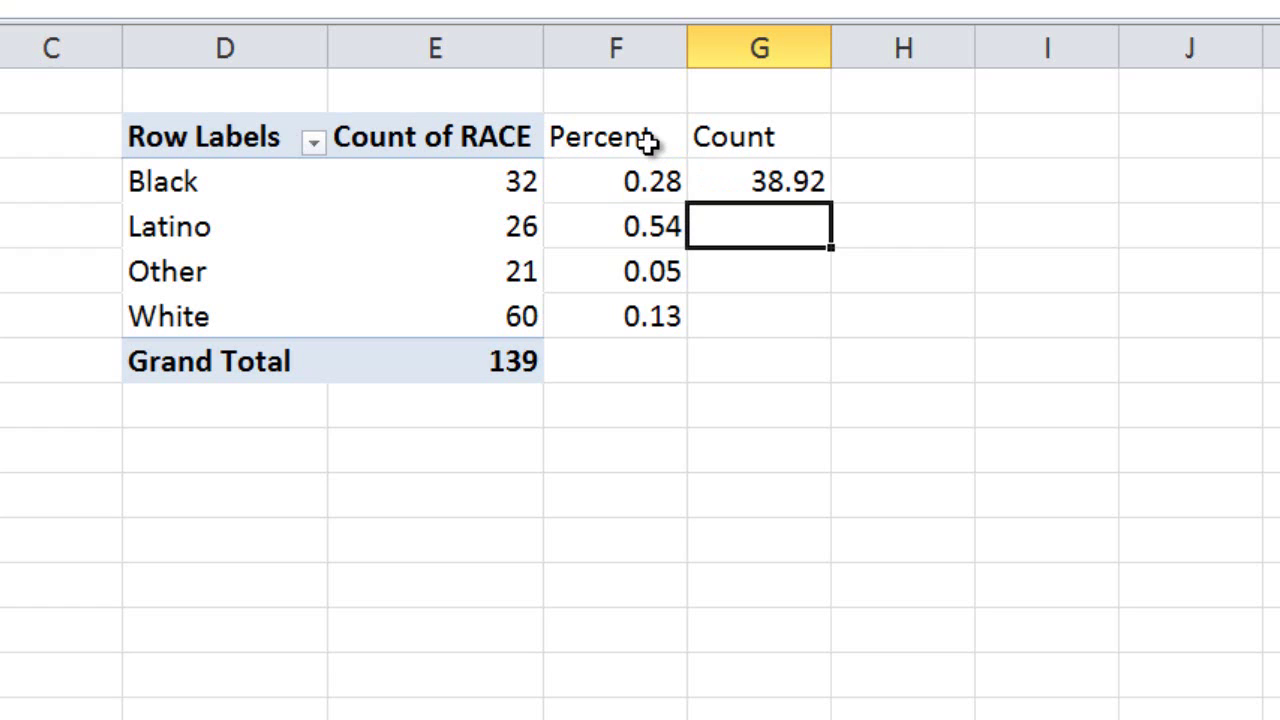
Fill the expected count formula from G3 down through G6 for the remaining race categories.
left_click(810, 182)
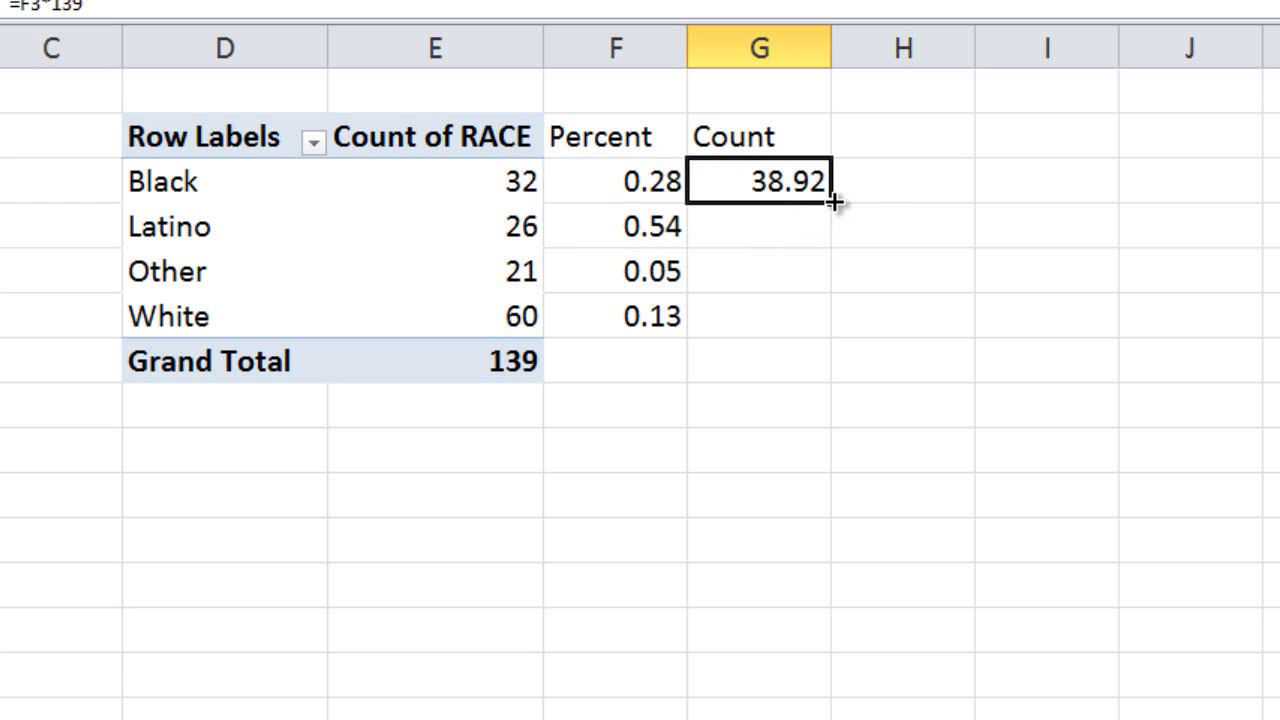
left_click_drag(833, 201, 820, 326)
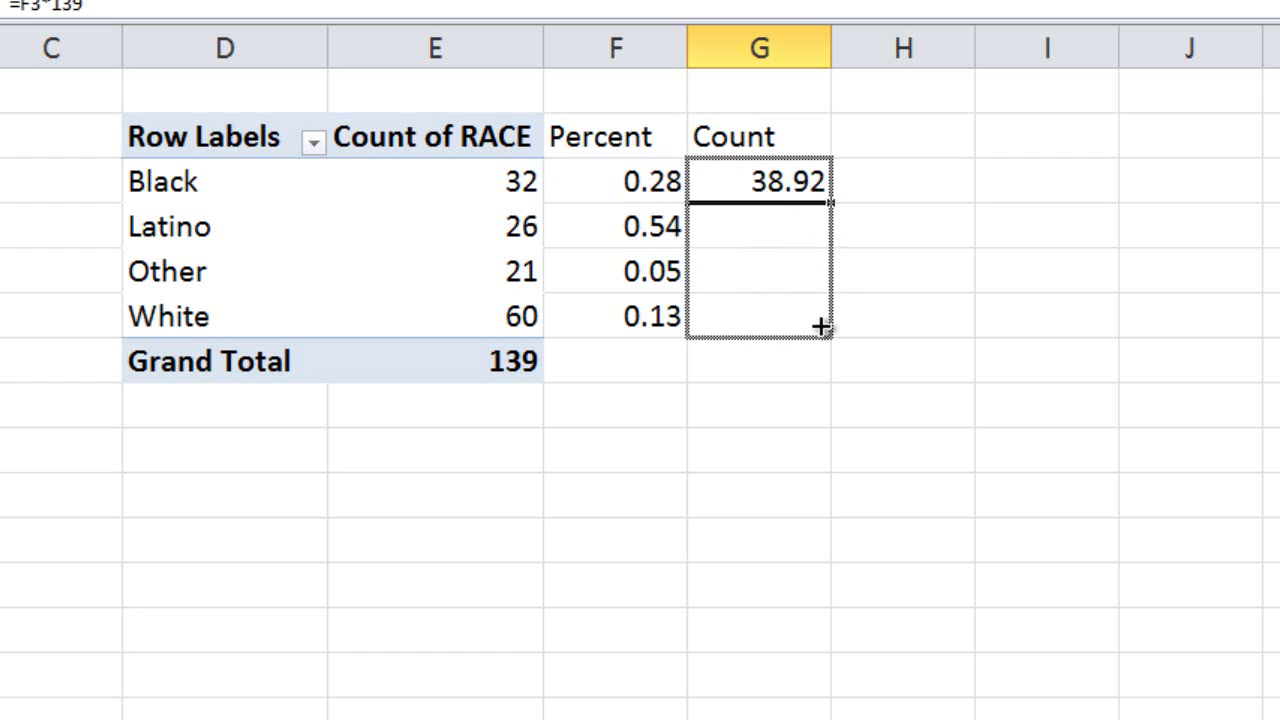
left_click_drag(820, 326, 820, 328)
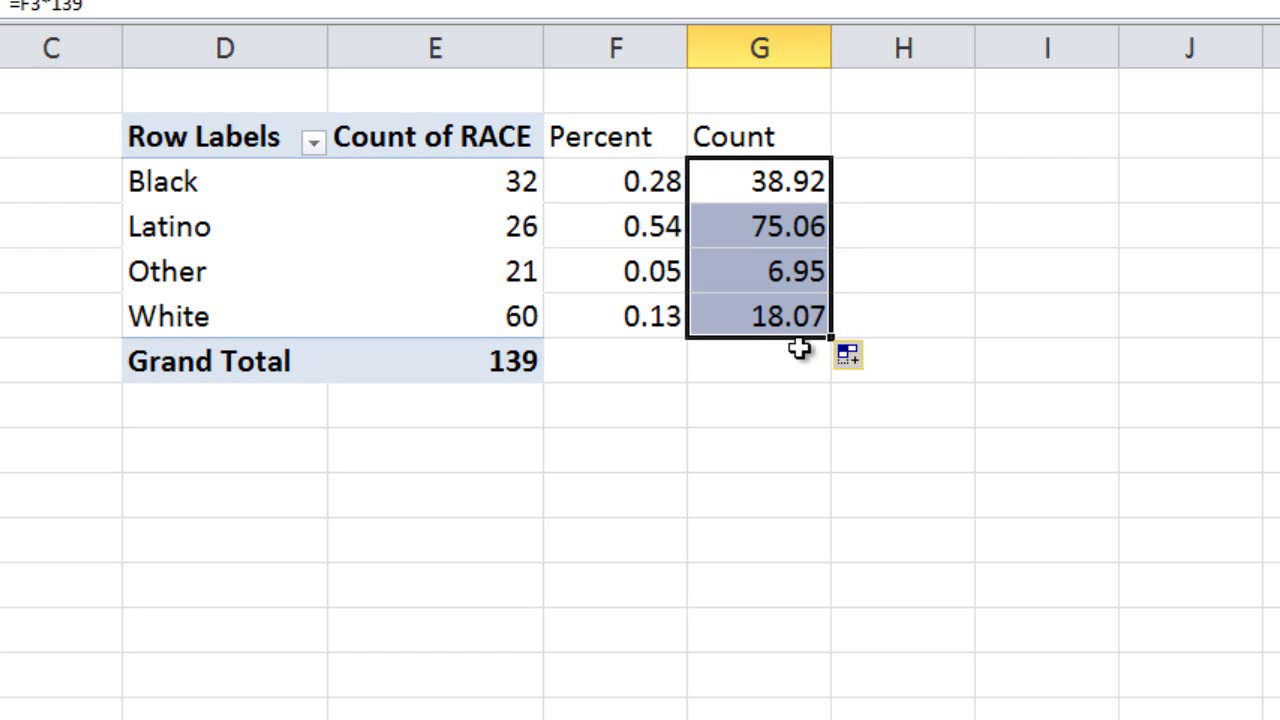
left_click(795, 360)
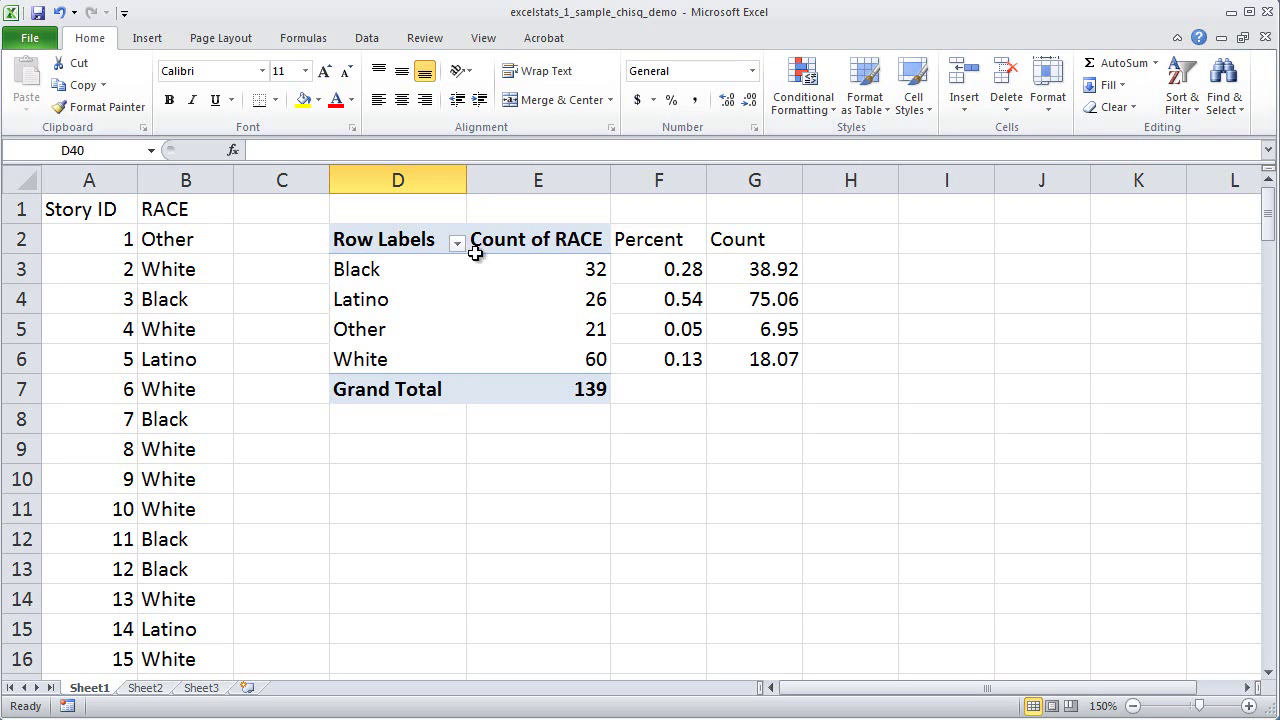
Label cell D9 "Chi square" and cell D10 "probability" below the PivotTable.
left_click(389, 454)
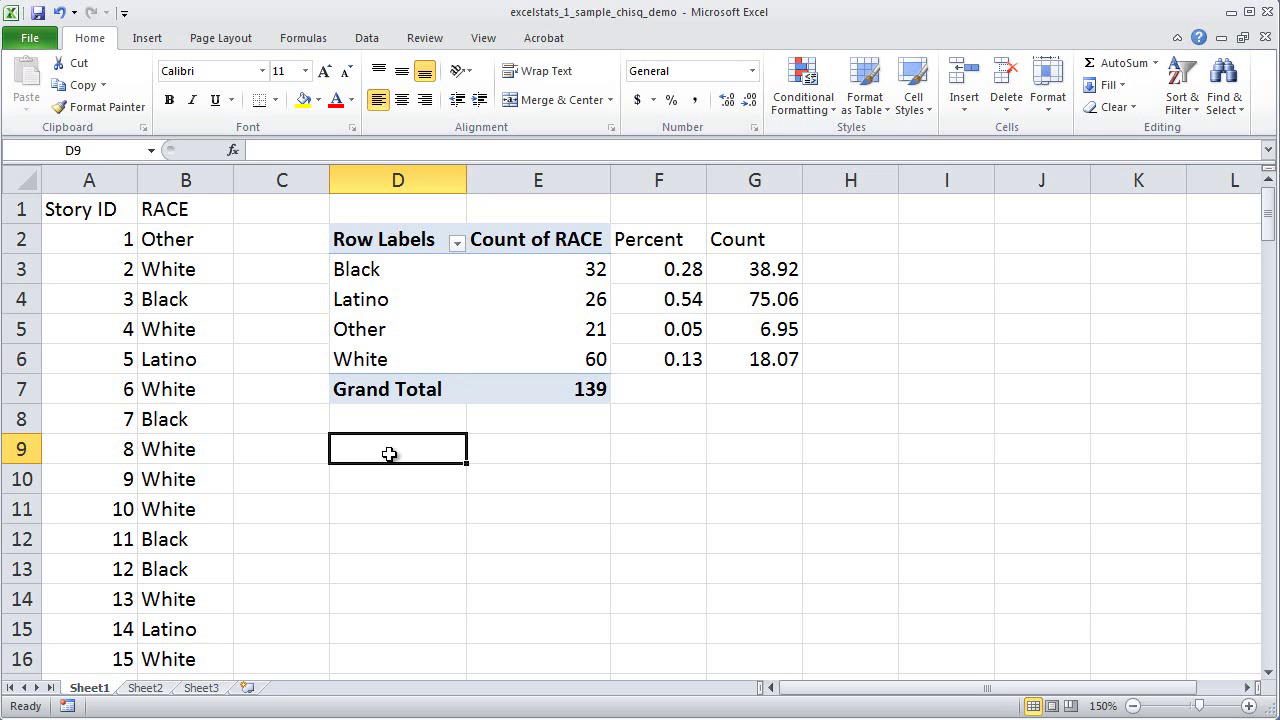
type("Chi square")
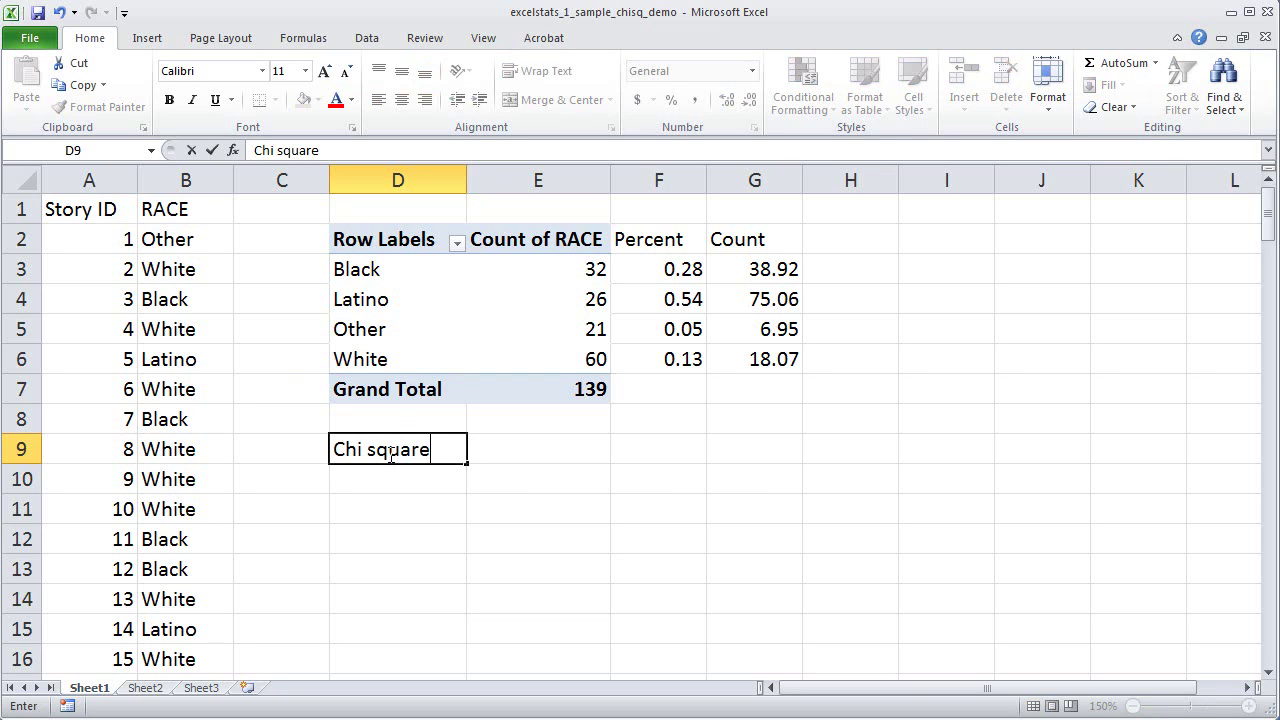
key("Return")
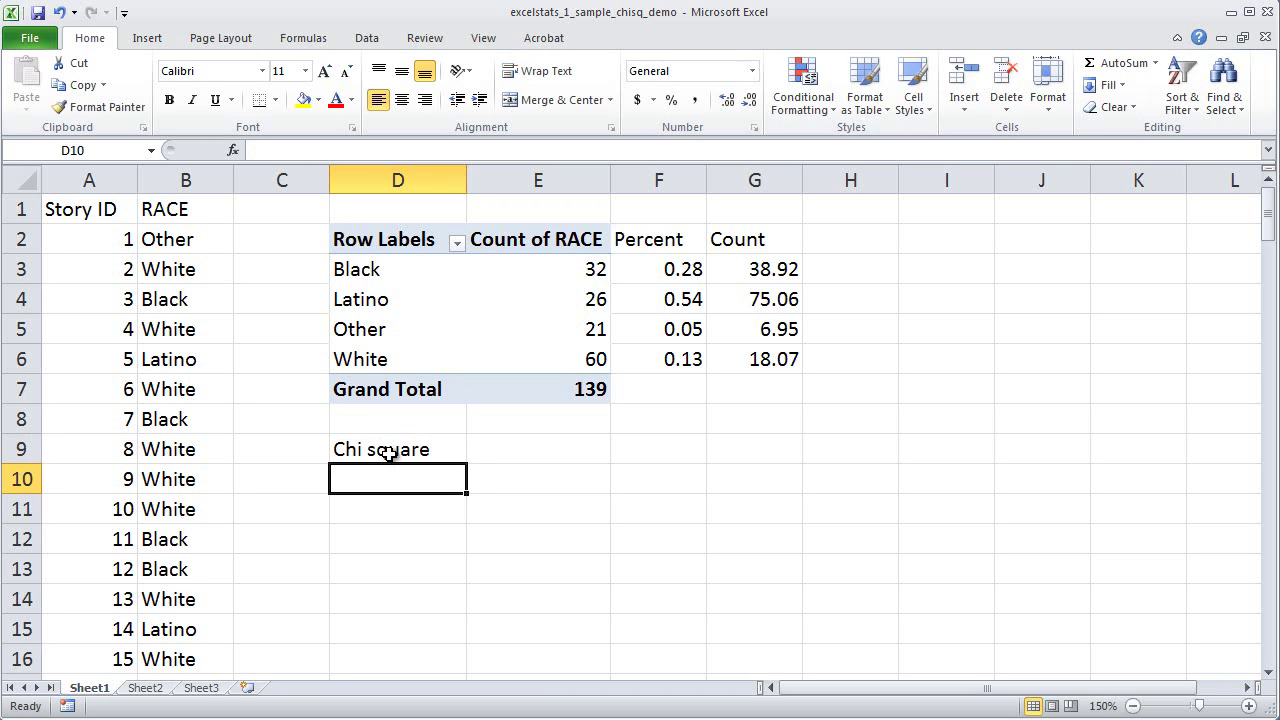
type("probabil")
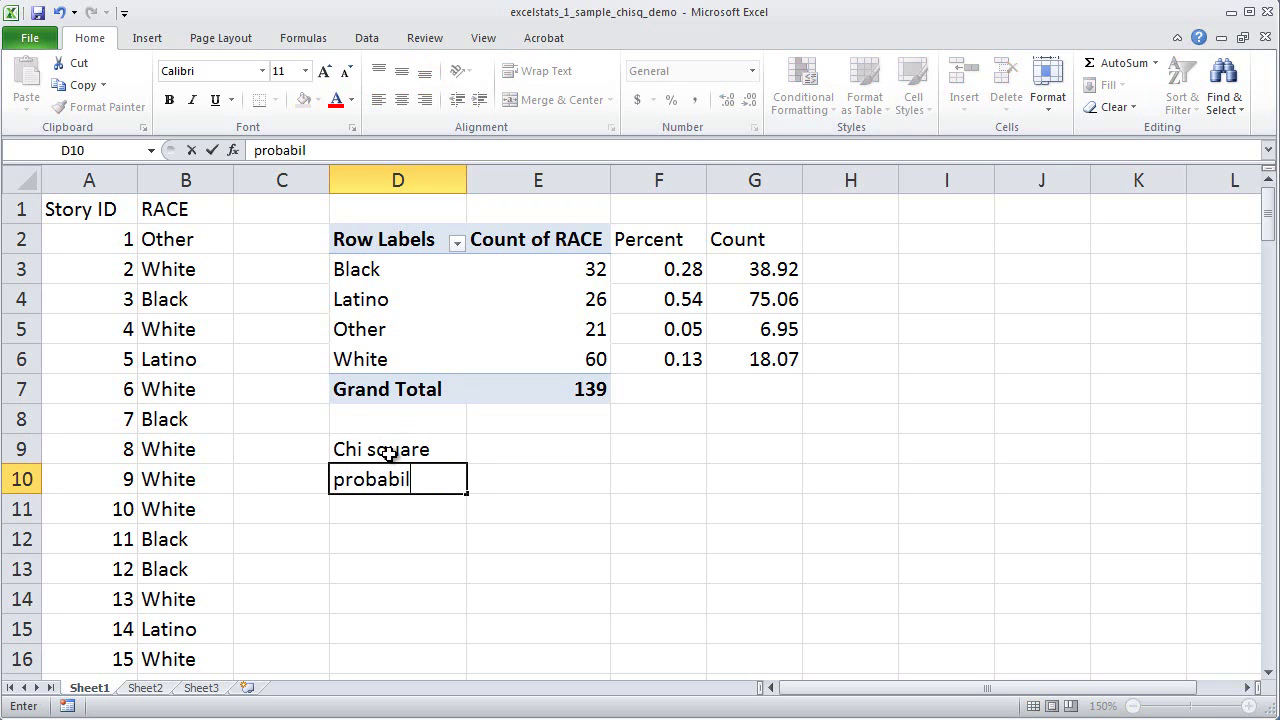
type("ity")
key("Tab")
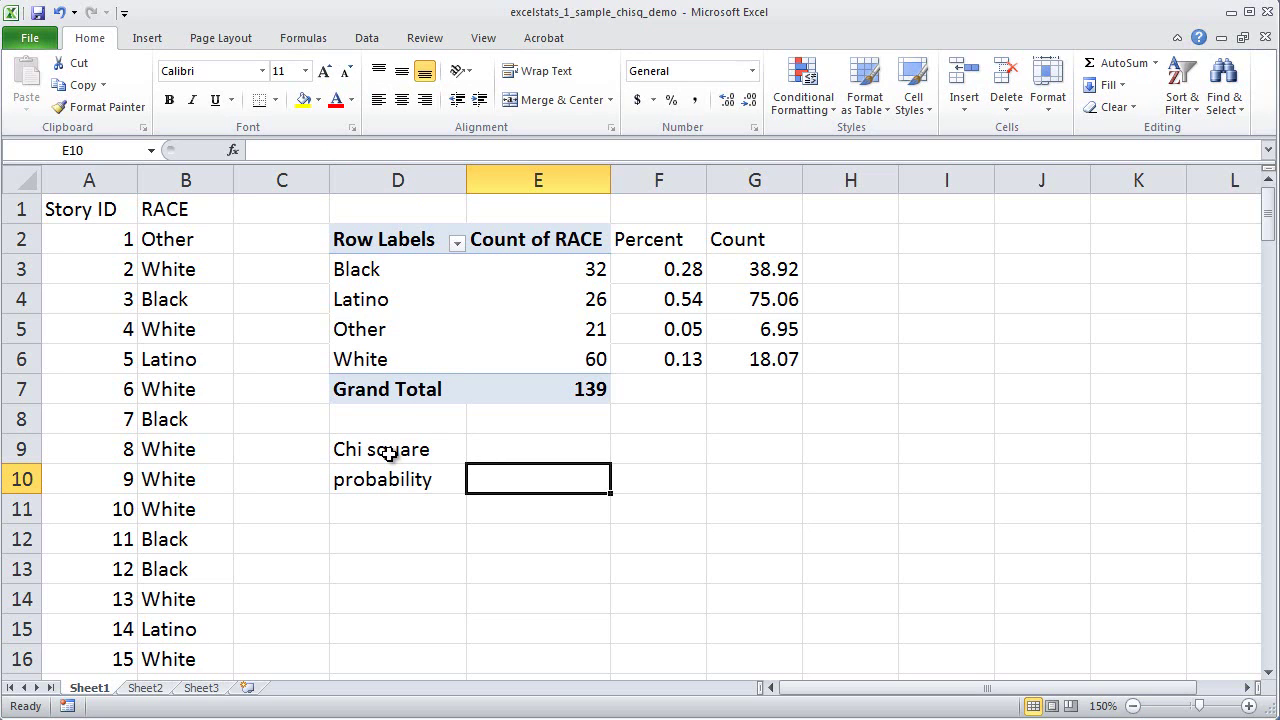
Calculate the chi-square probability in E10 with the formula =chisq.test(E3:E6,G3:G6), comparing the observed and expected counts.
type("=")
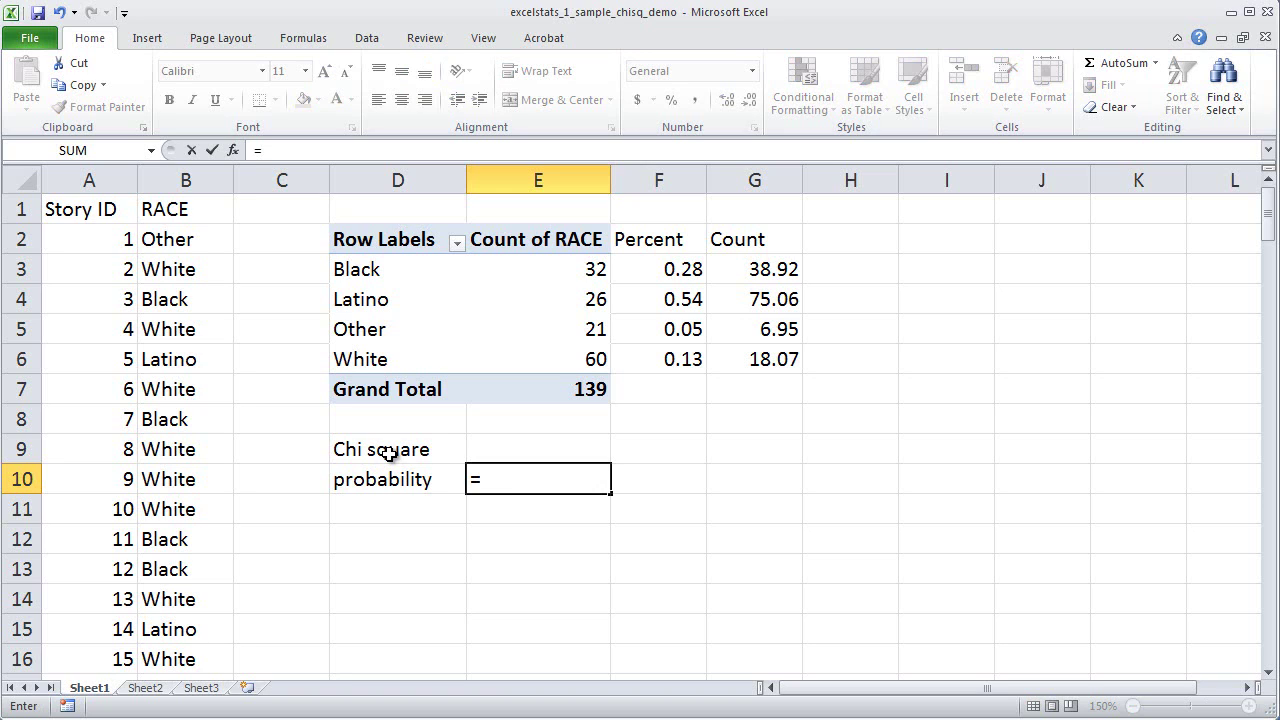
type("chis")
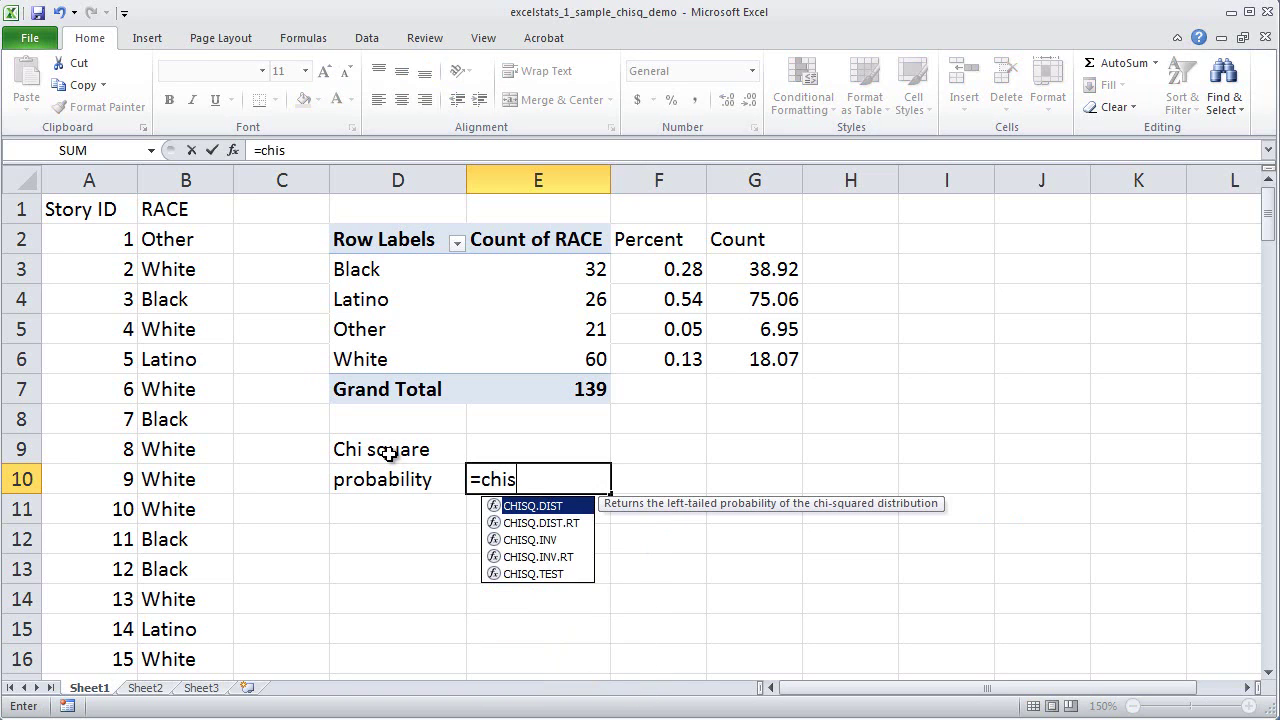
type("q.test")
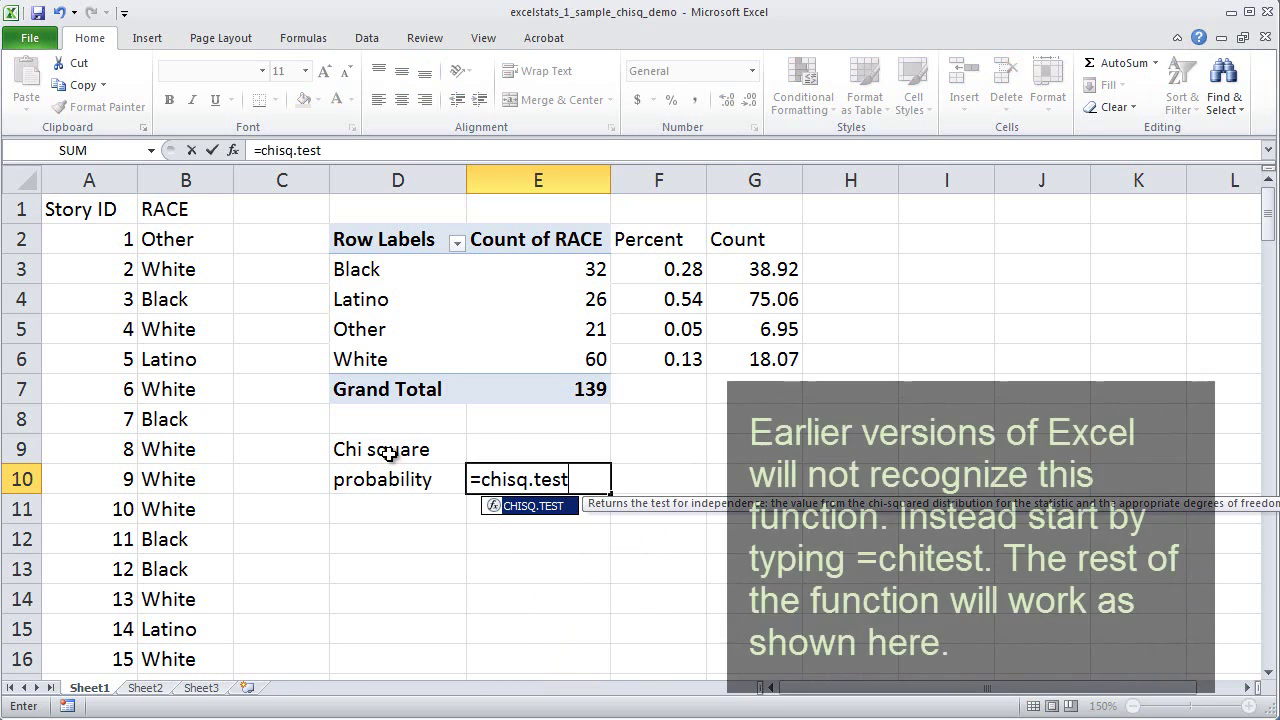
type("(")
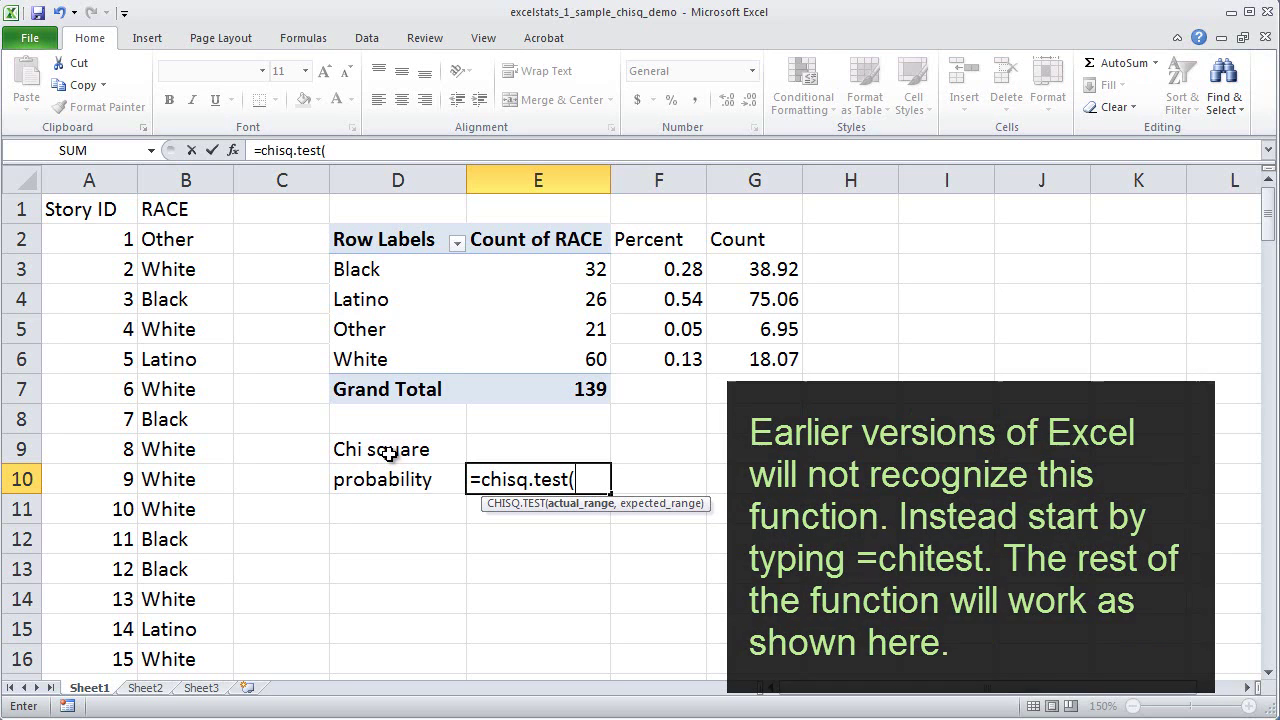
left_click(590, 269)
left_click_drag(590, 269, 586, 361)
type(",")
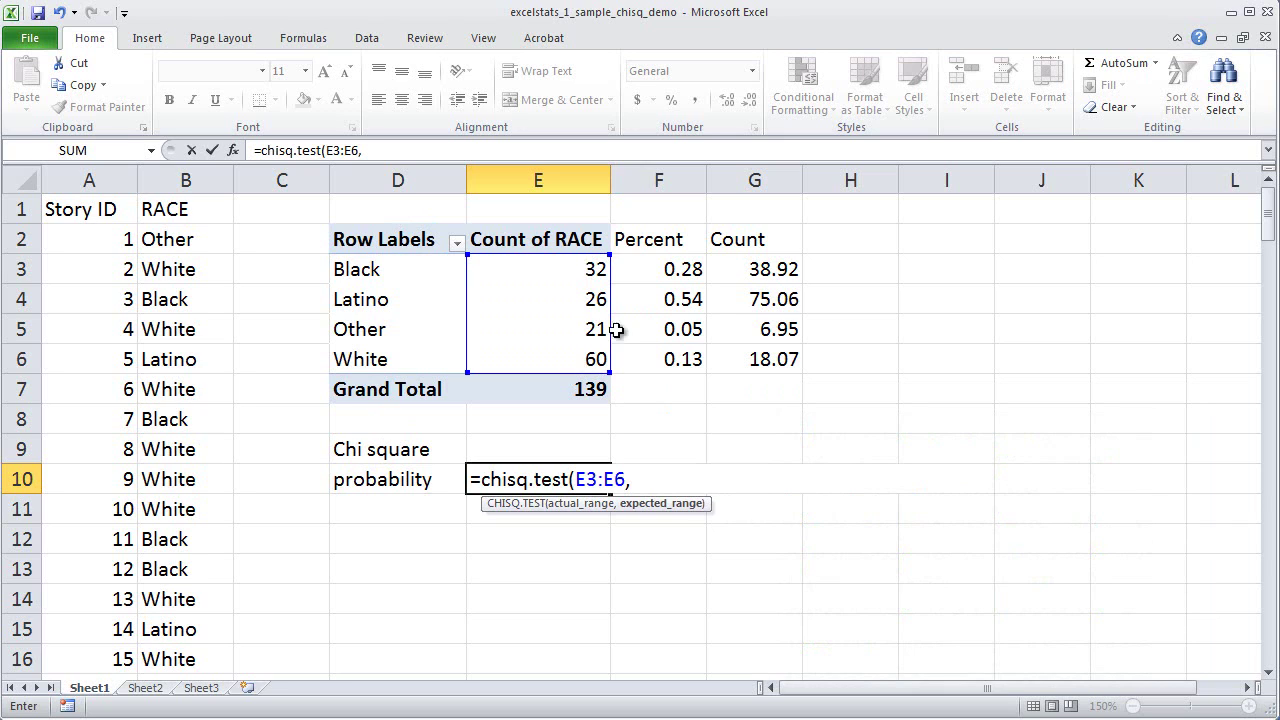
left_click_drag(784, 264, 781, 352)
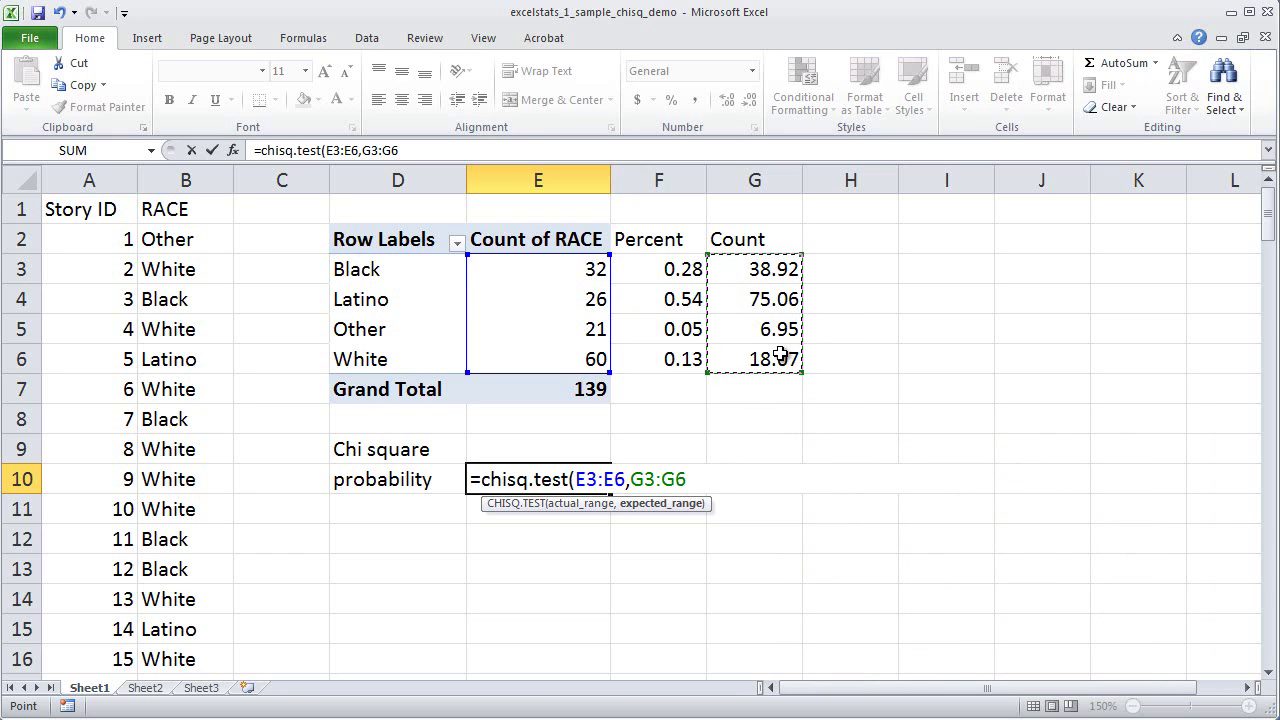
type(")")
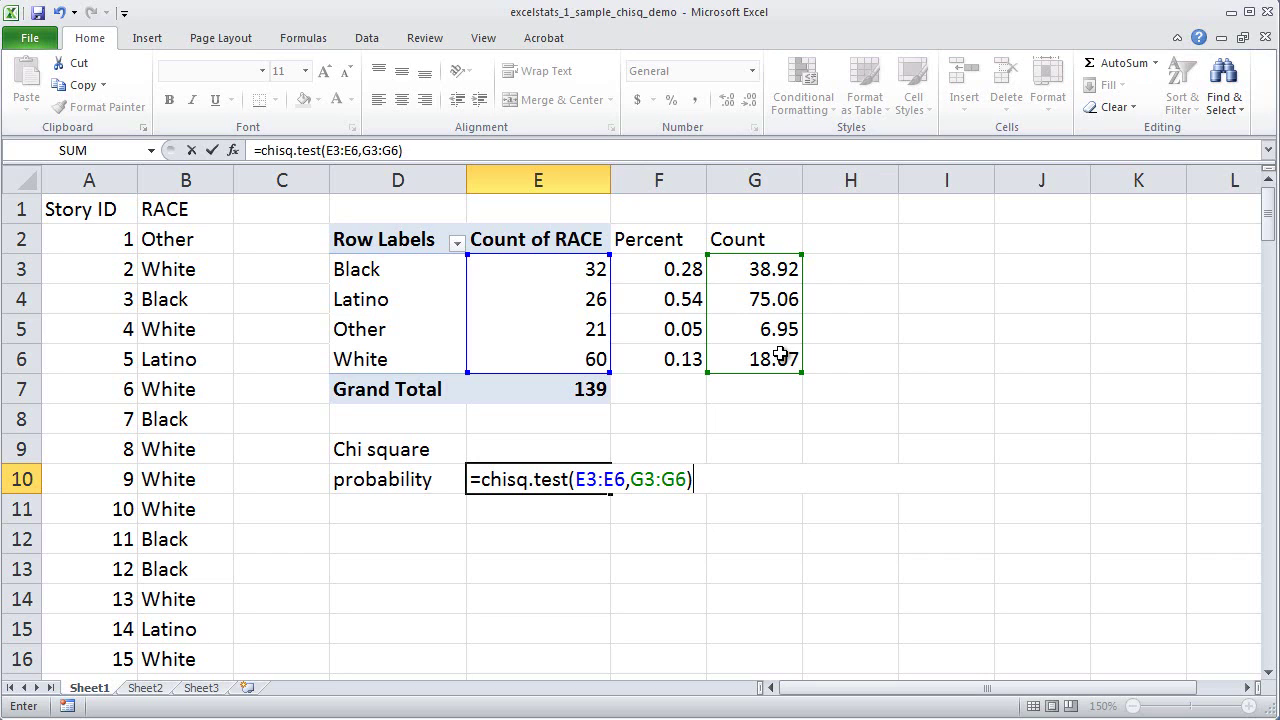
key("Return")
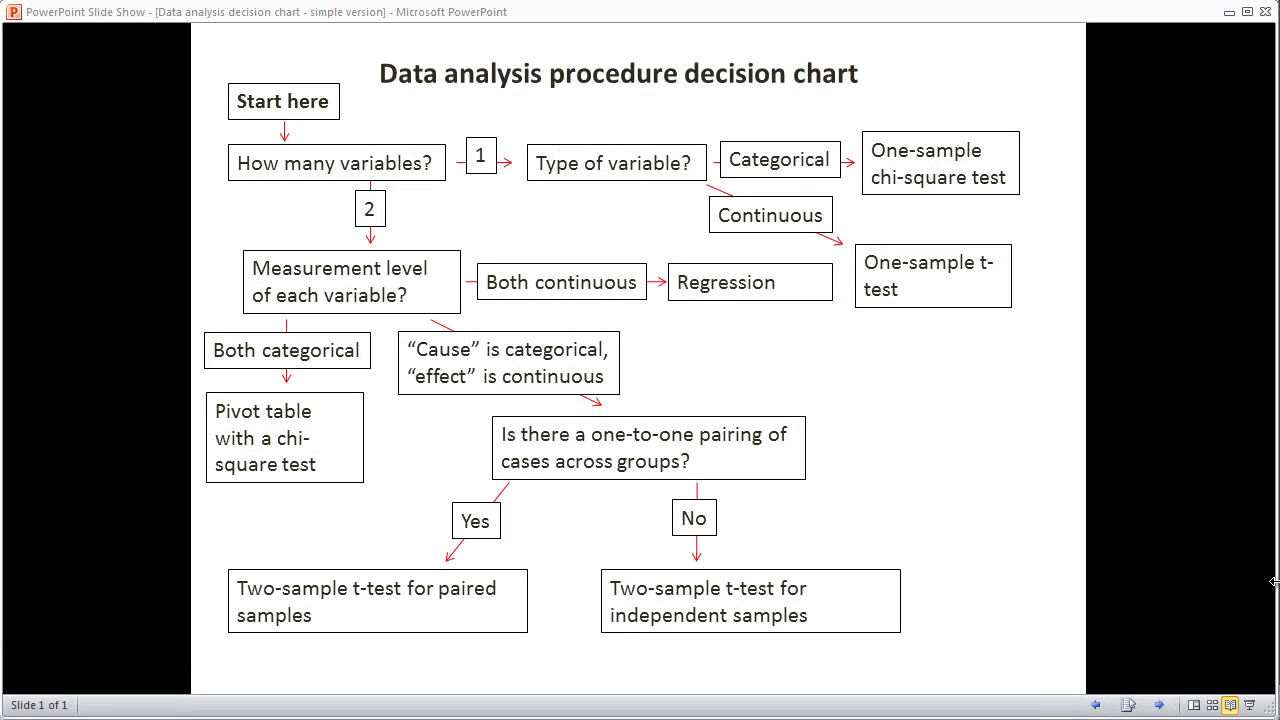
In the PowerPoint decision chart slide show, advance the highlights along the one-variable, categorical path to the One-sample chi-square test.
key("Right")
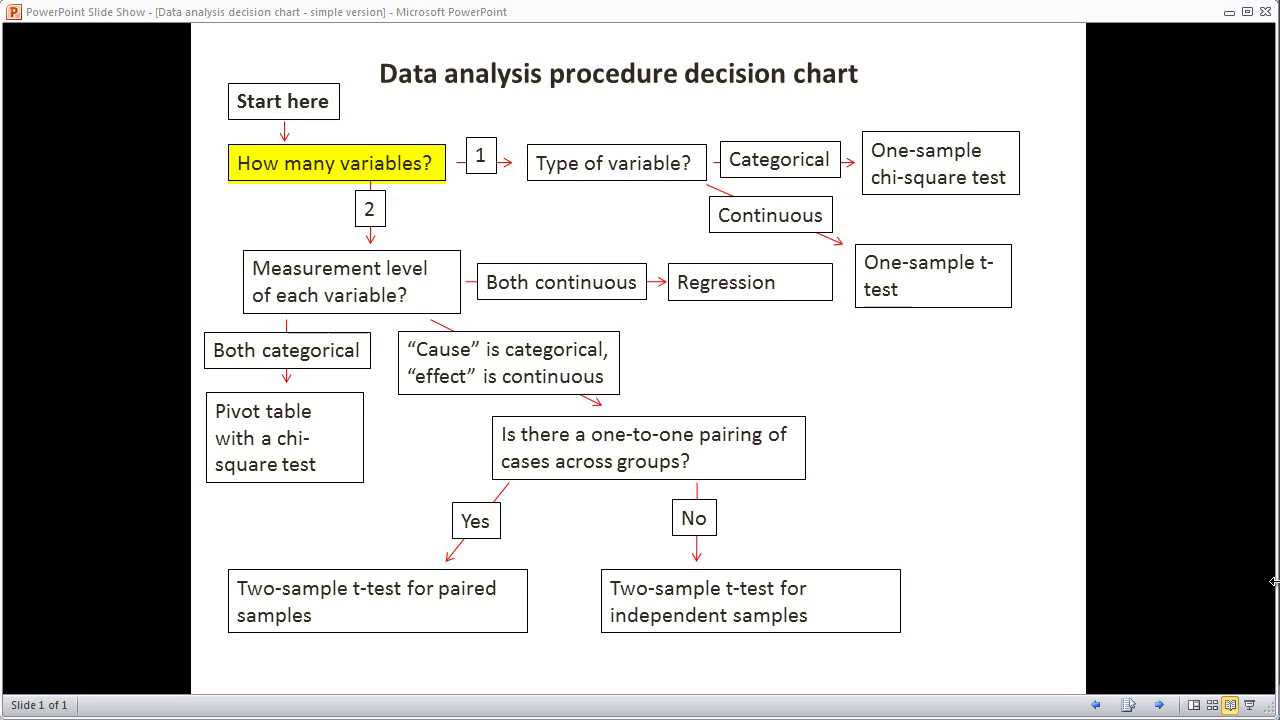
key("space")
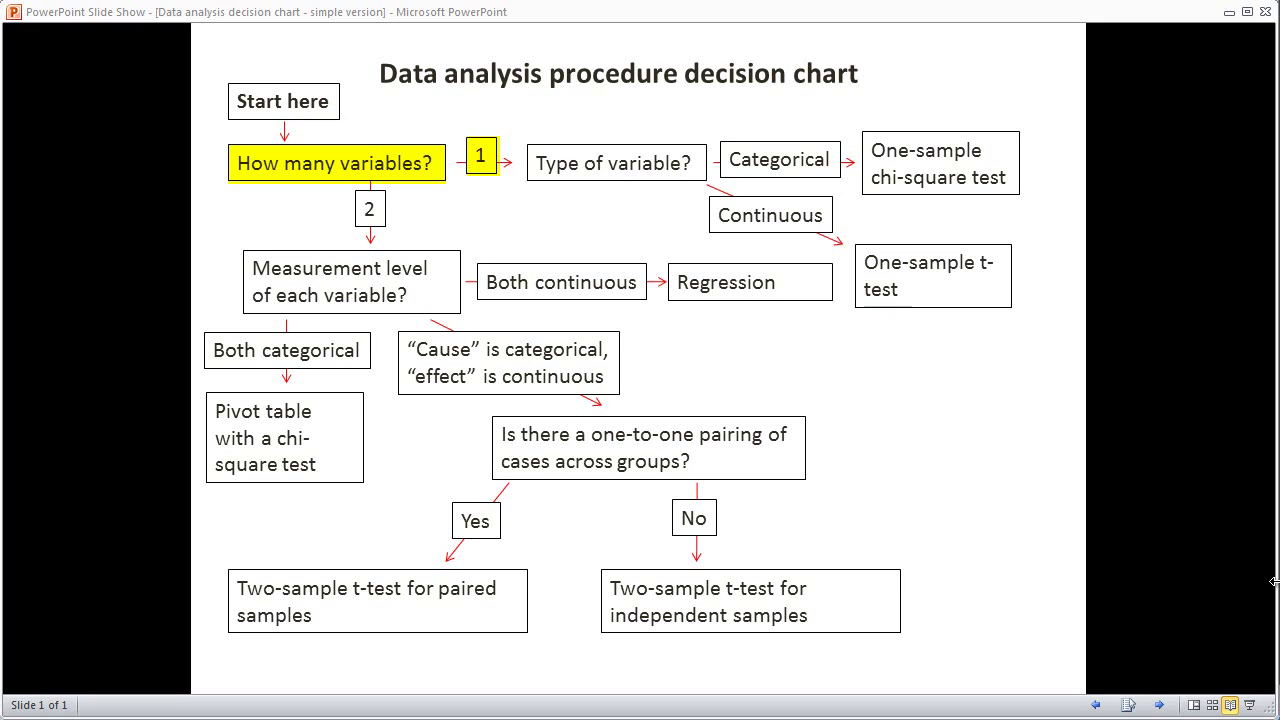
key("space")
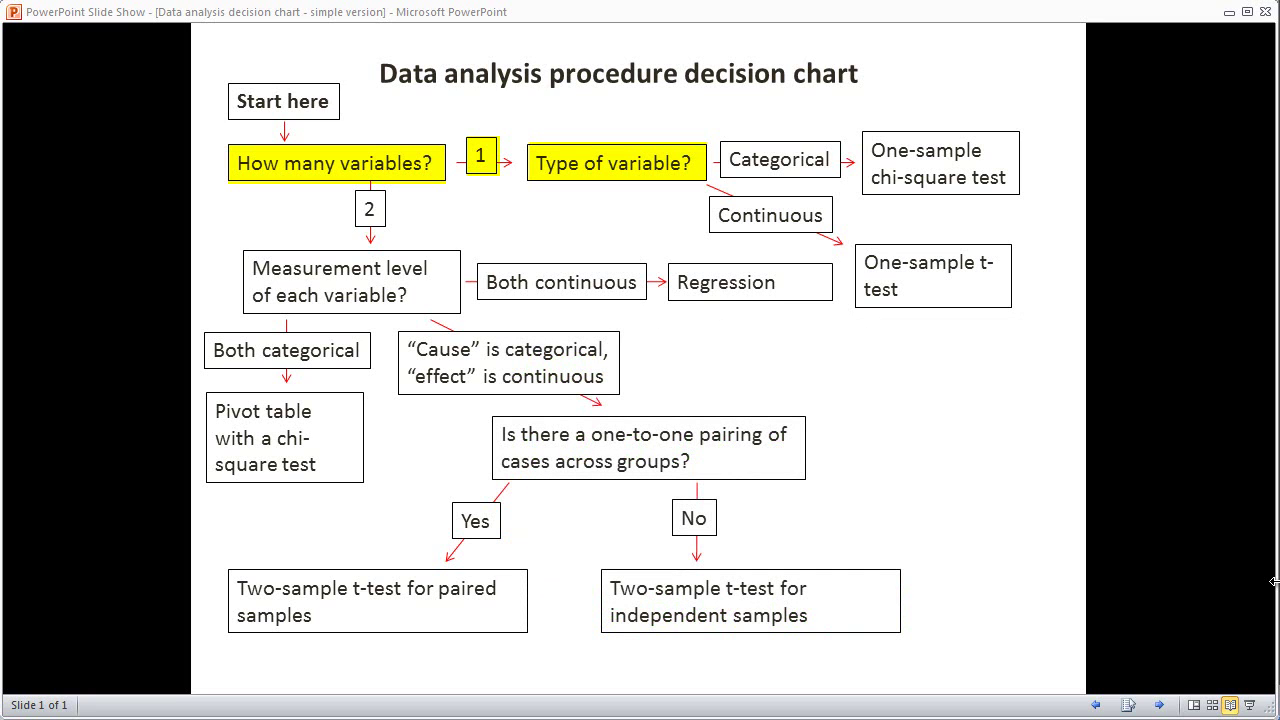
key("space")
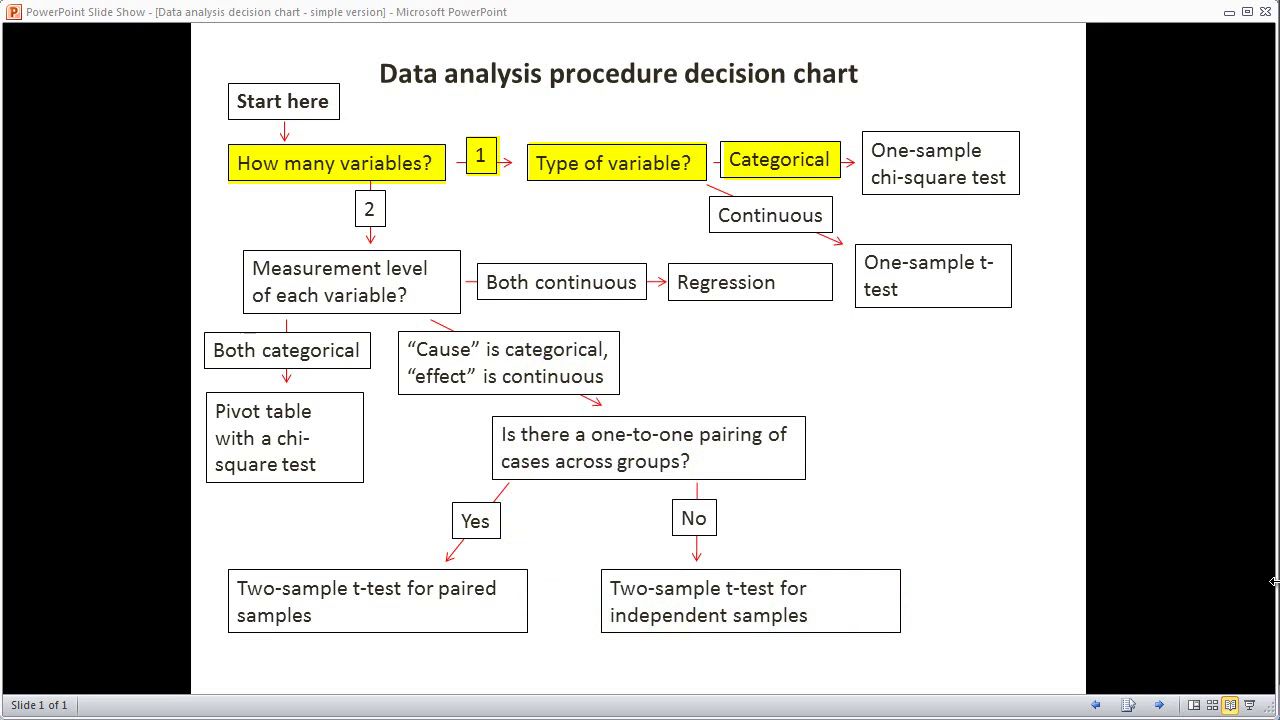
key("space")
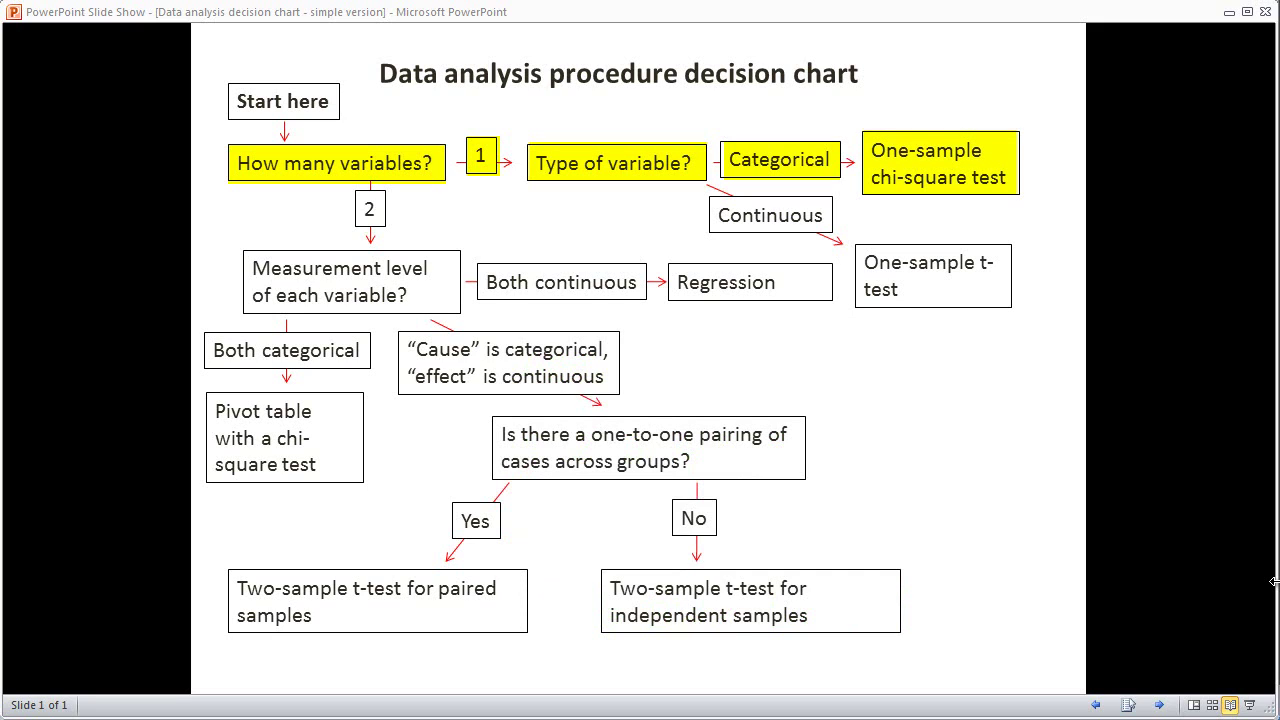